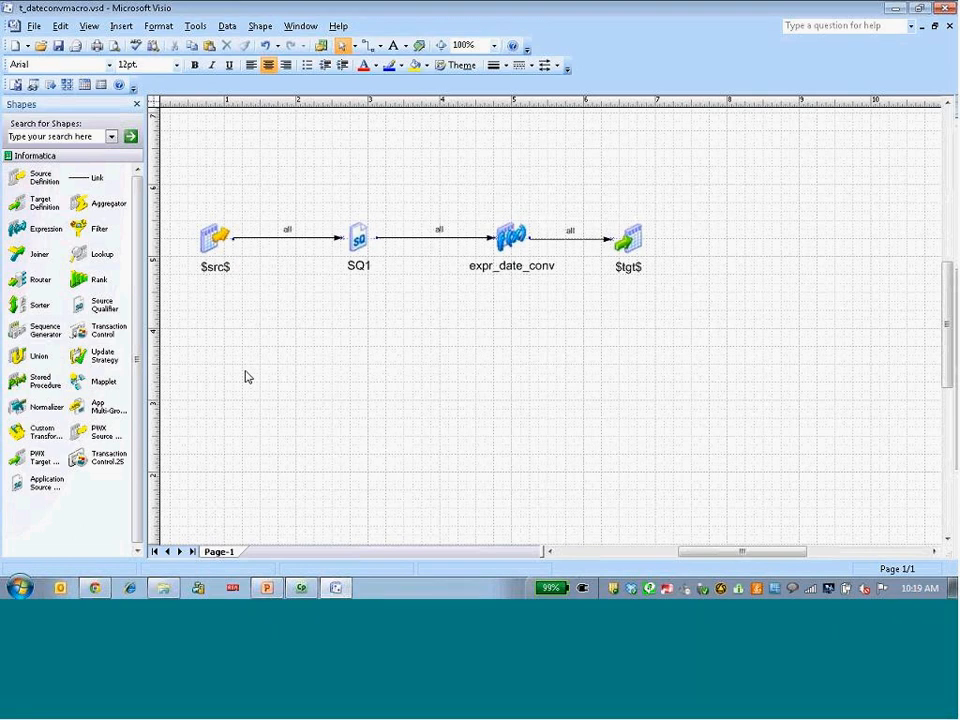
Examine the %port%_o expression in the expr_date_conv transformation, including its $fromdatef$ and $todatef$ parameters, and close its details.
click(216, 274)
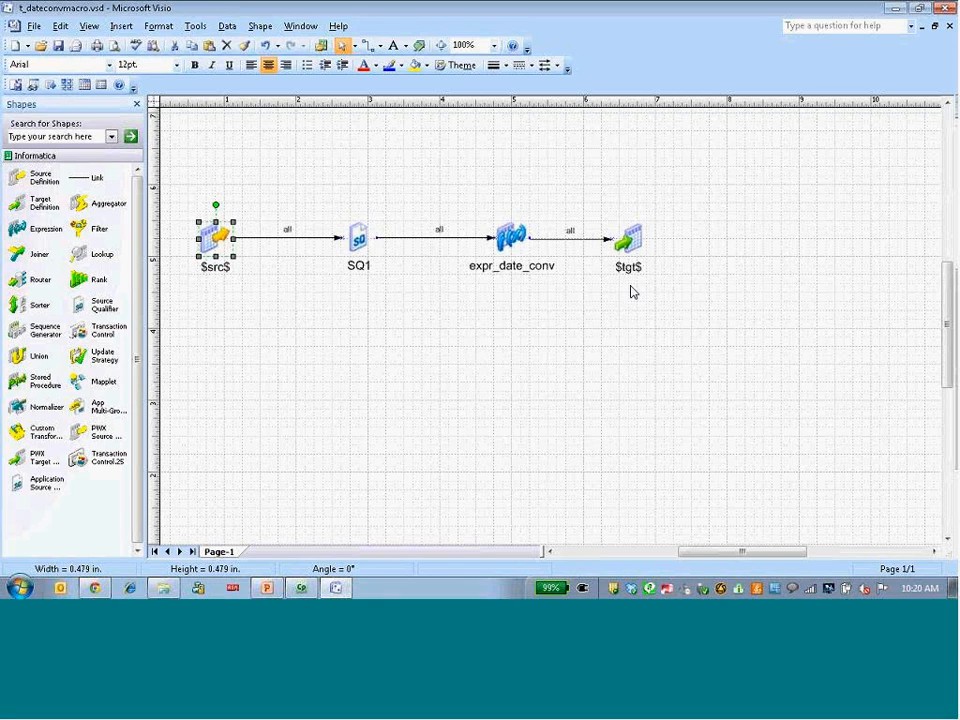
click(509, 240)
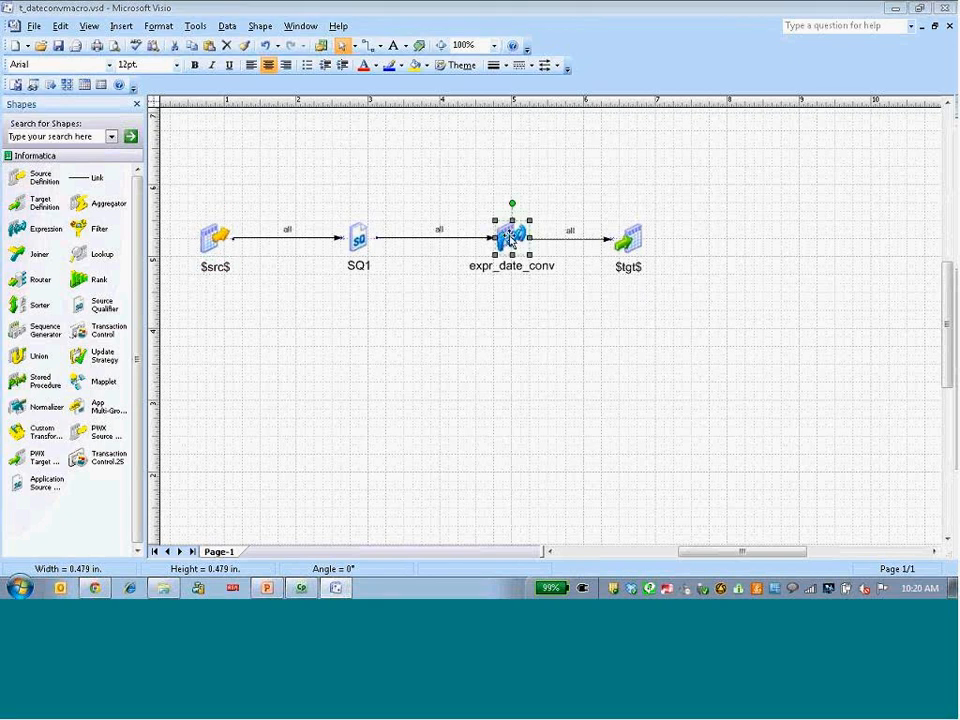
double_click(509, 240)
click(206, 77)
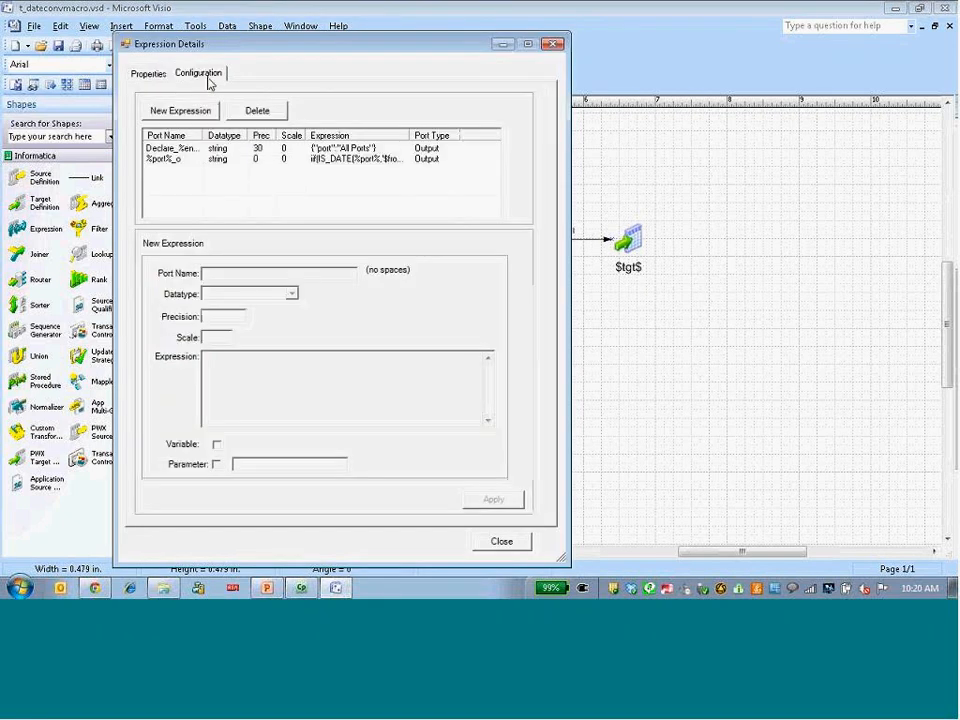
click(337, 162)
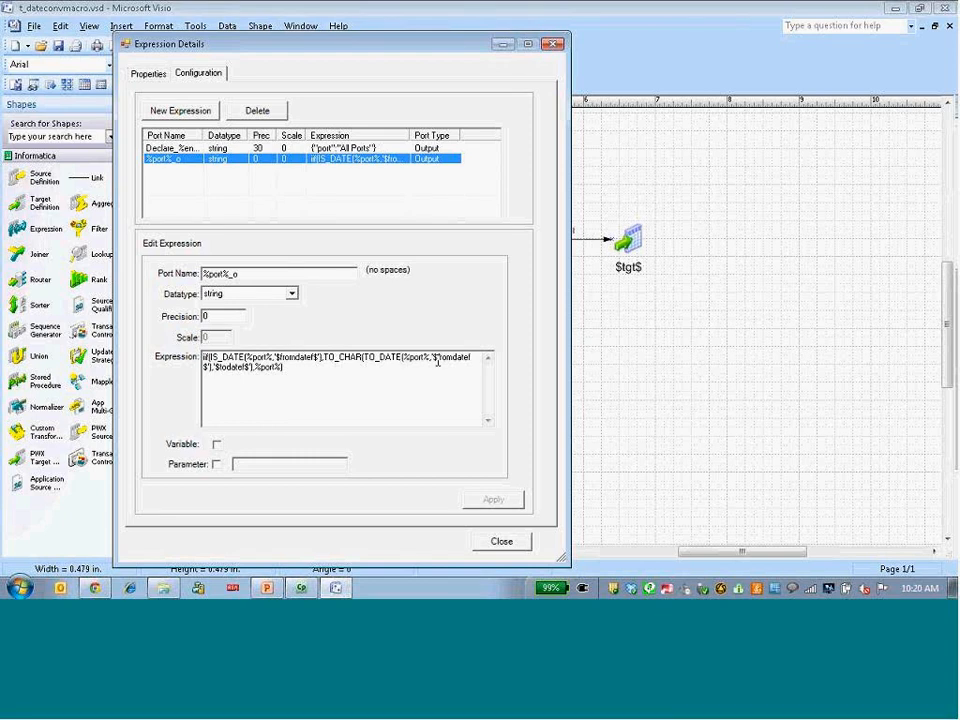
drag(433, 357, 455, 357)
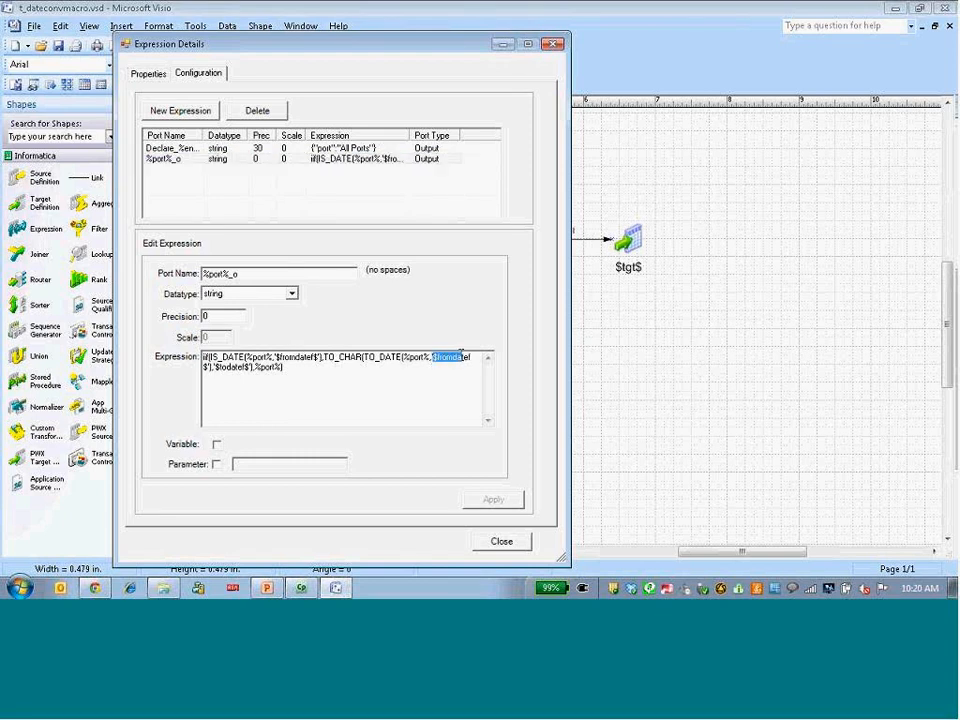
click(409, 372)
drag(214, 367, 243, 369)
click(306, 400)
click(502, 541)
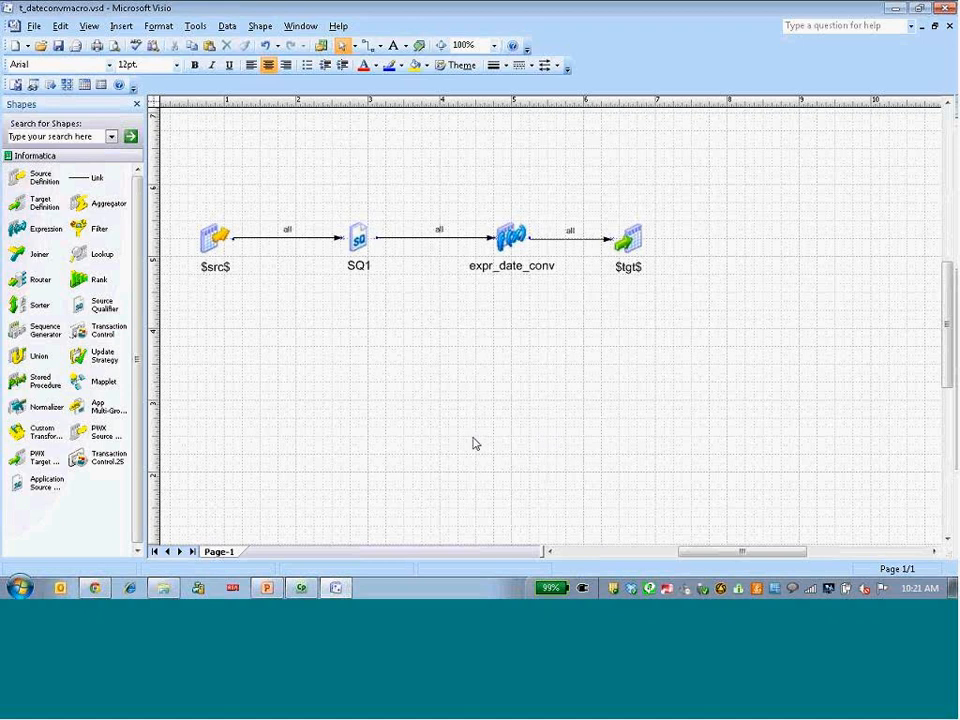
Switch to Informatica Cloud in Chrome and open the Date Format Conversion integration template for editing to review its parameters.
click(94, 588)
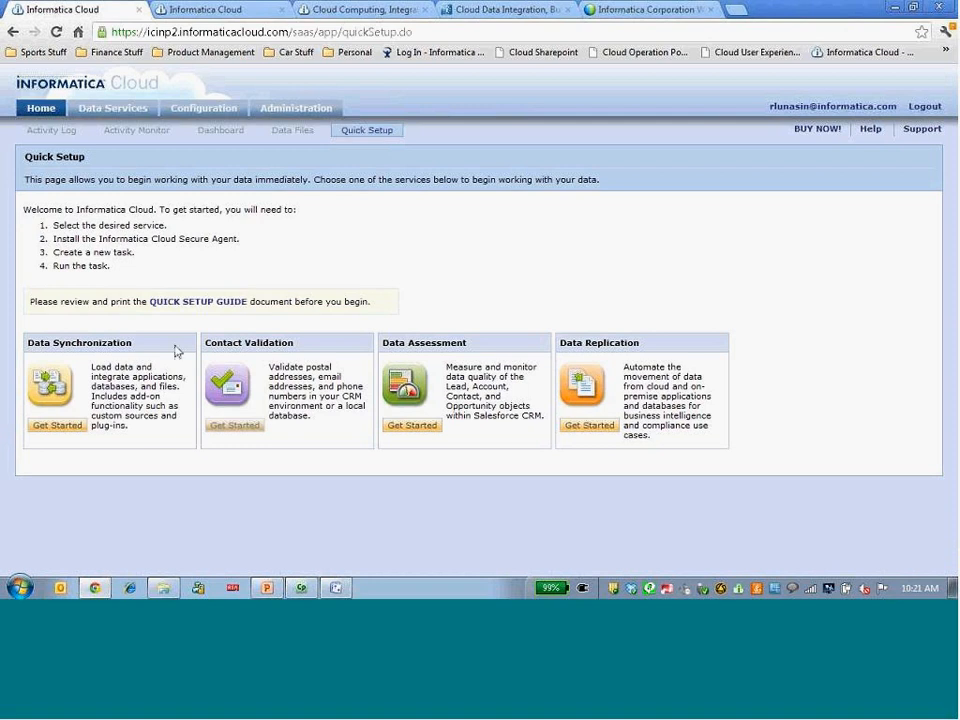
click(193, 115)
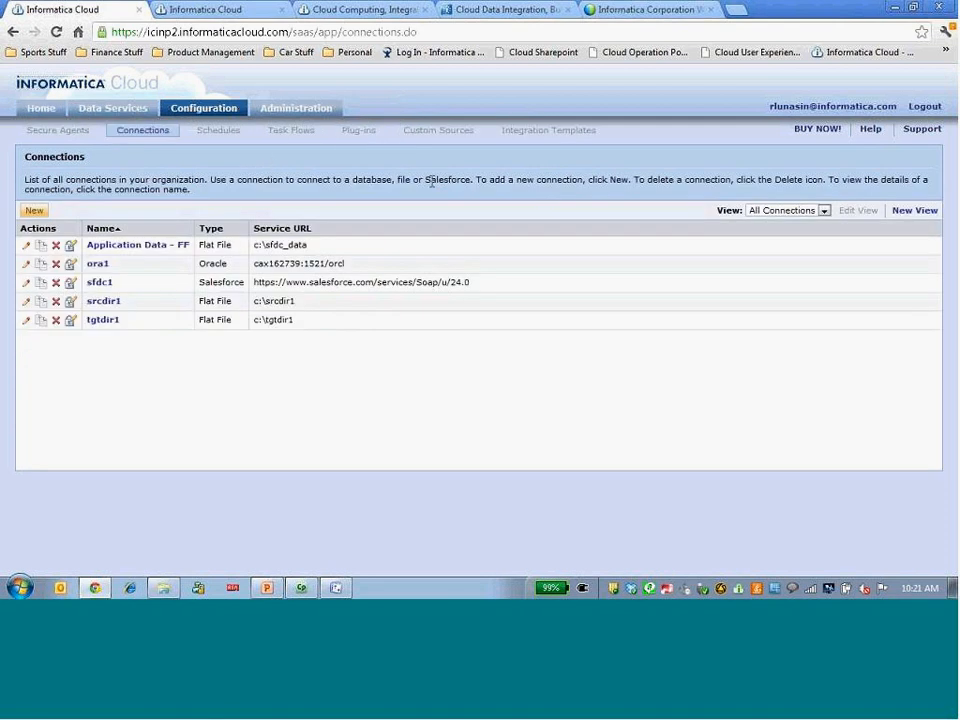
click(548, 130)
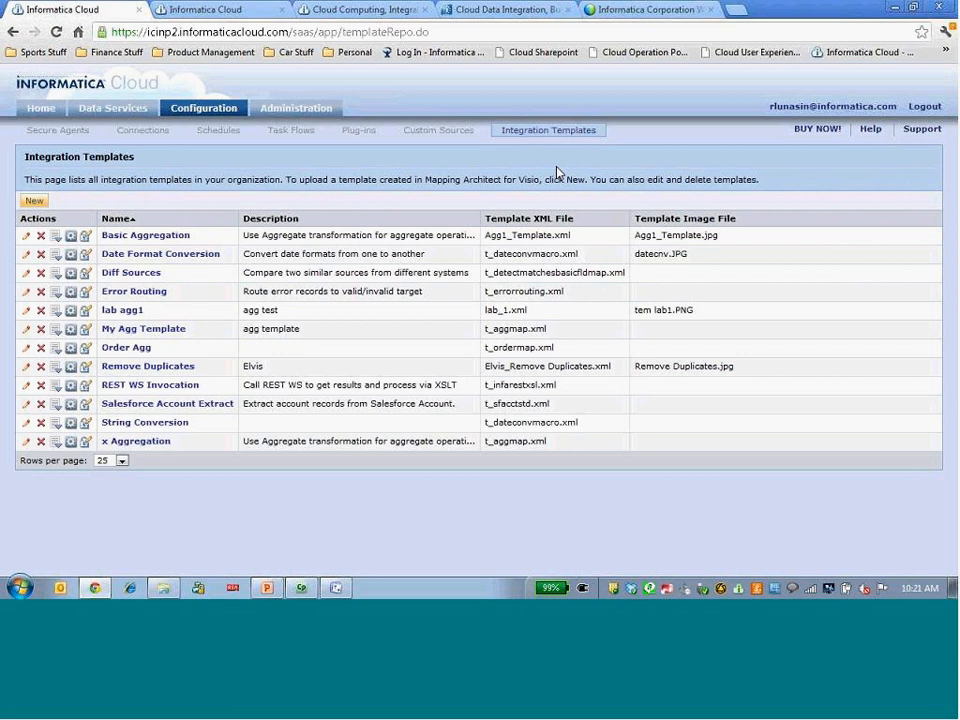
click(26, 256)
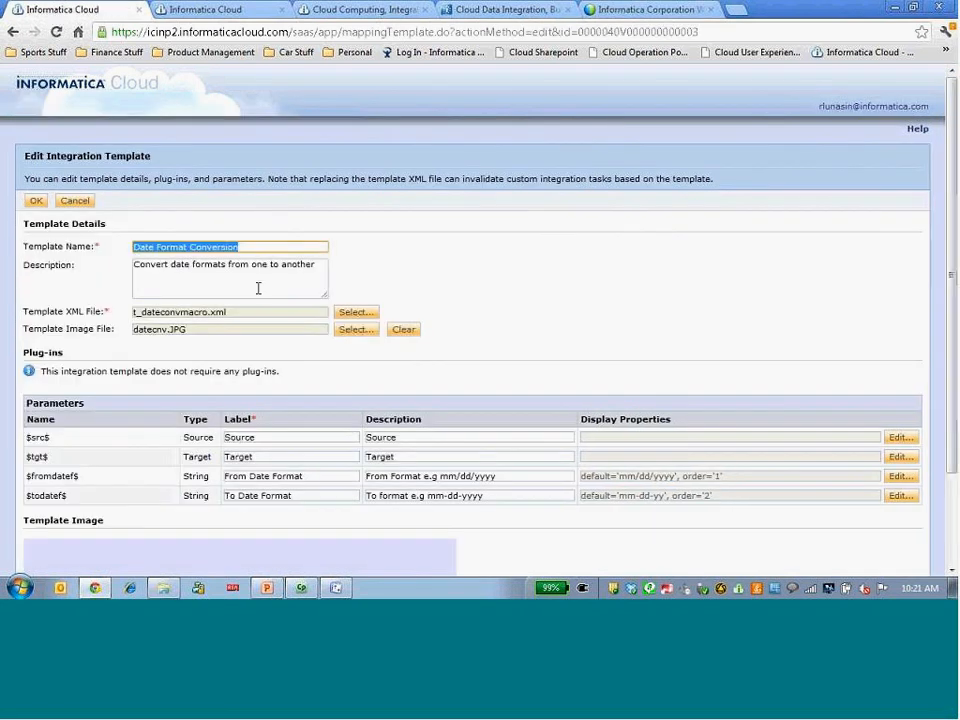
scroll(491, 317, down, 1)
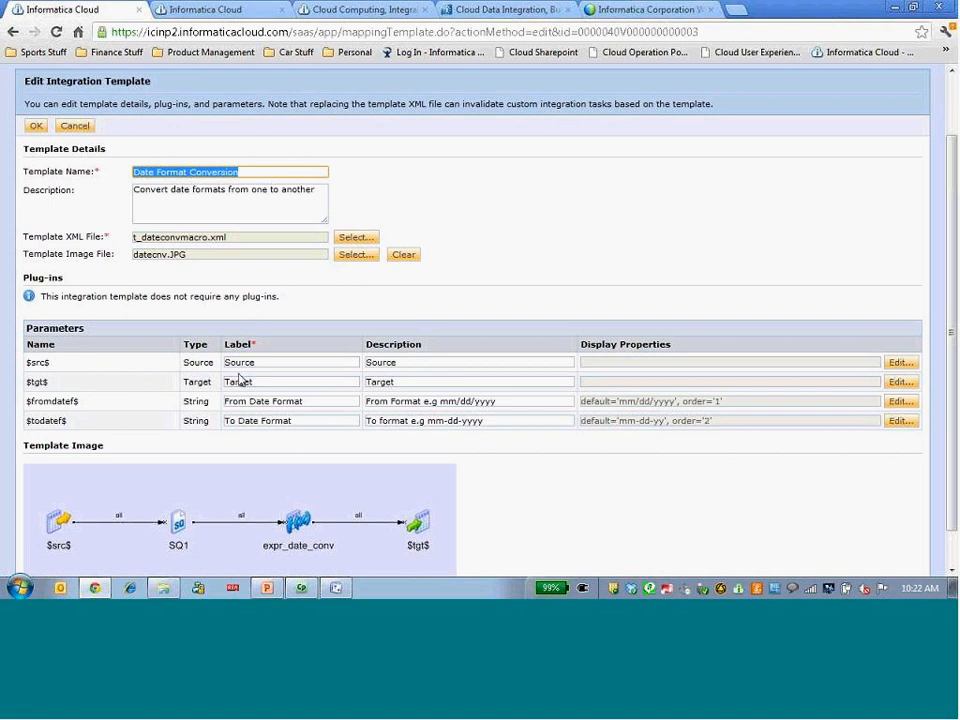
Review the valid connection types offered in the $src$ parameter's display properties and leave them without saving.
click(896, 366)
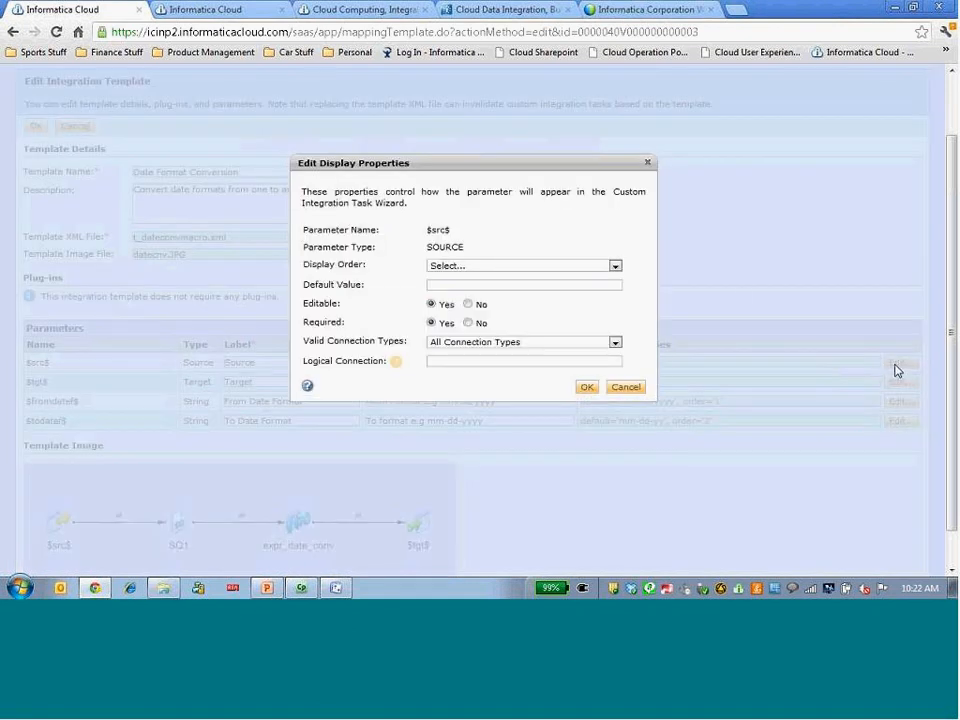
click(499, 343)
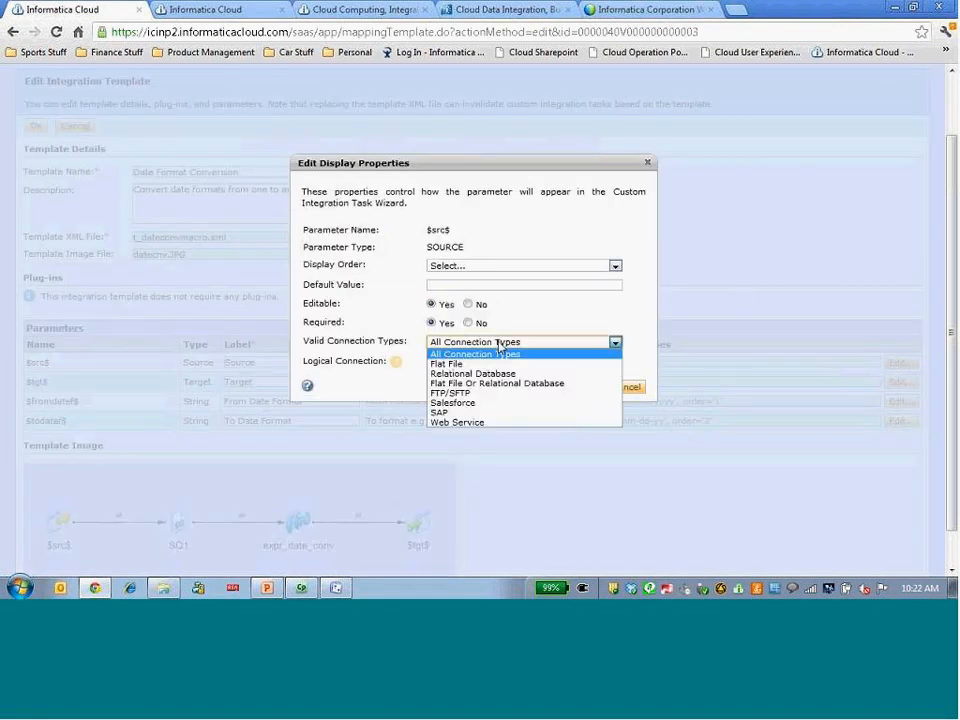
click(501, 344)
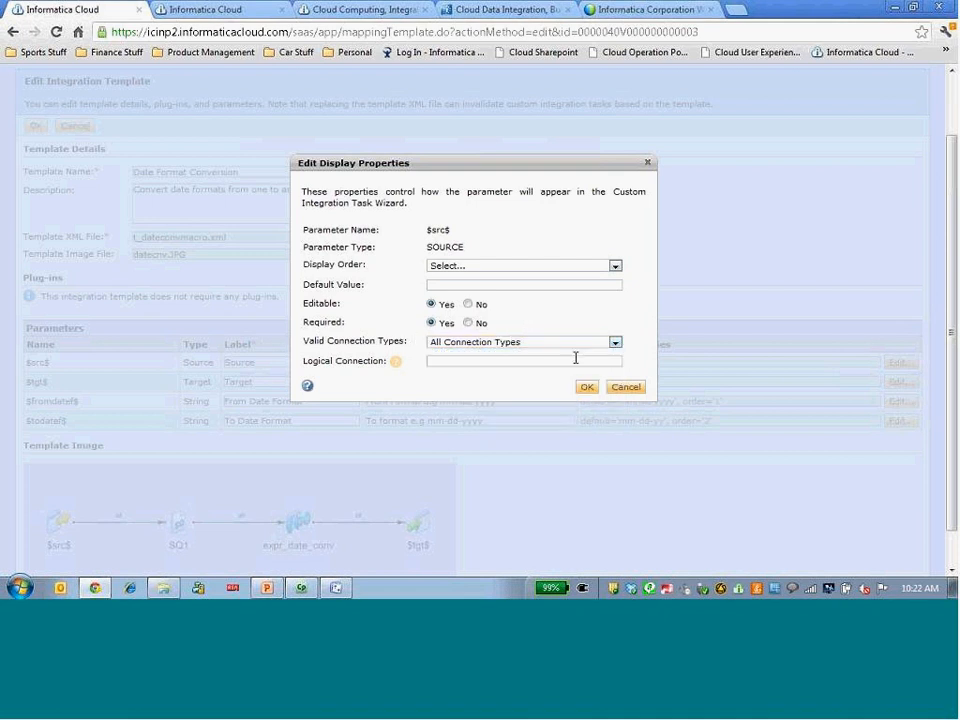
click(630, 388)
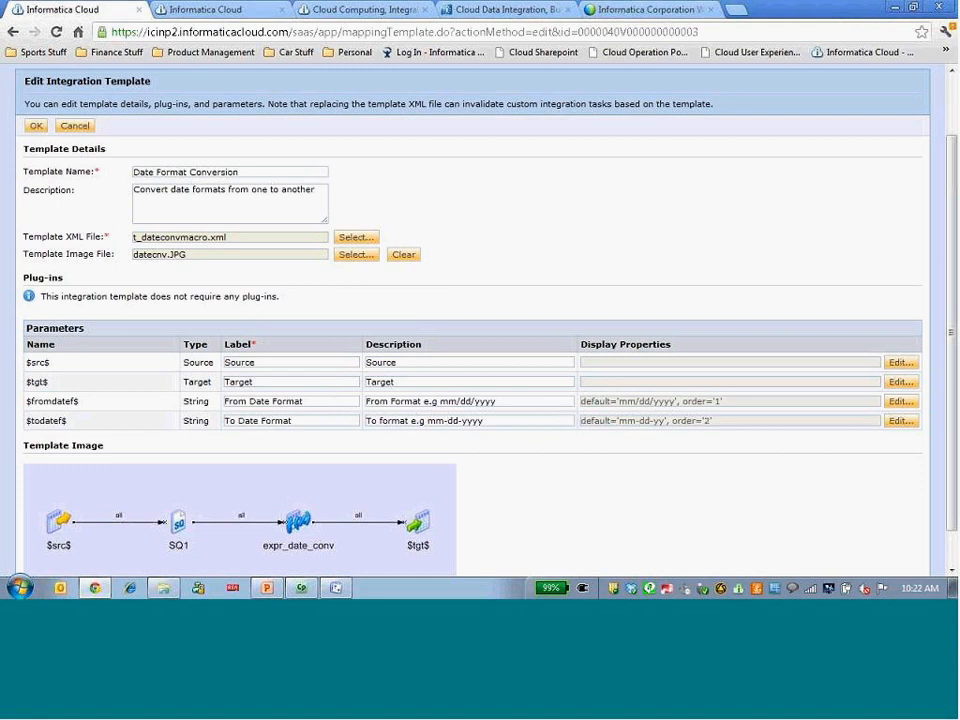
Review the input control options in the $fromdatef$ parameter's display properties and leave the template without saving.
click(900, 401)
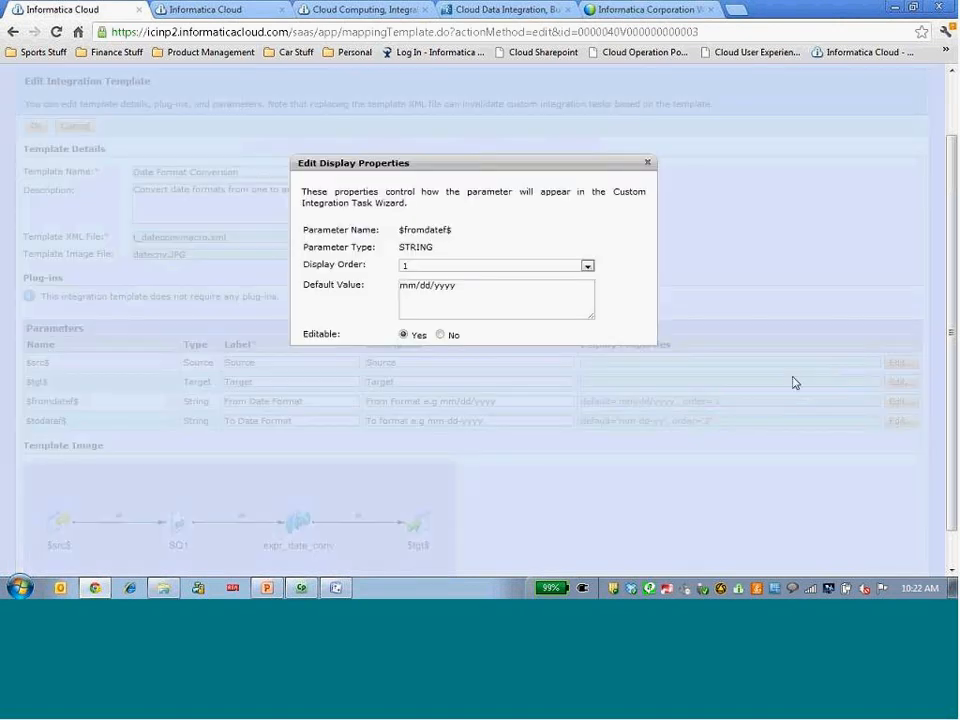
click(577, 374)
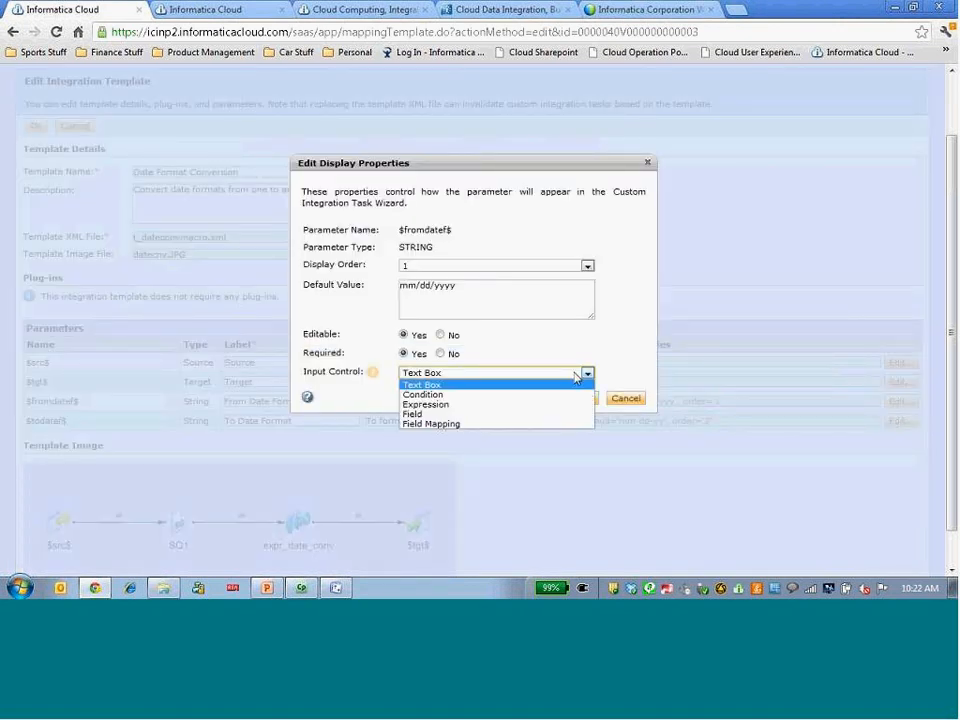
click(629, 366)
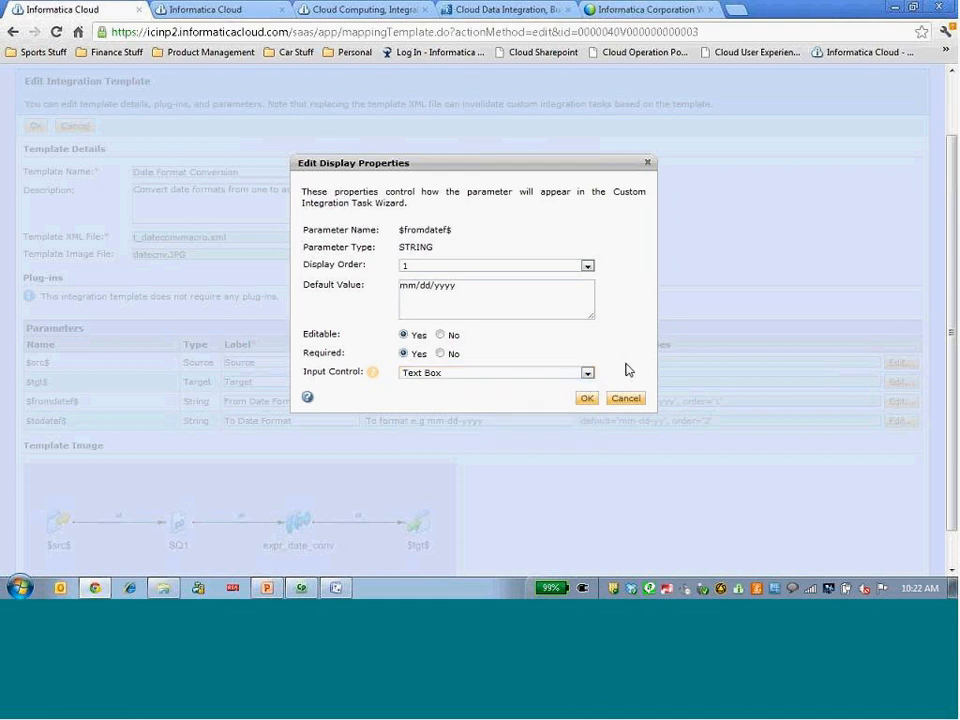
click(630, 401)
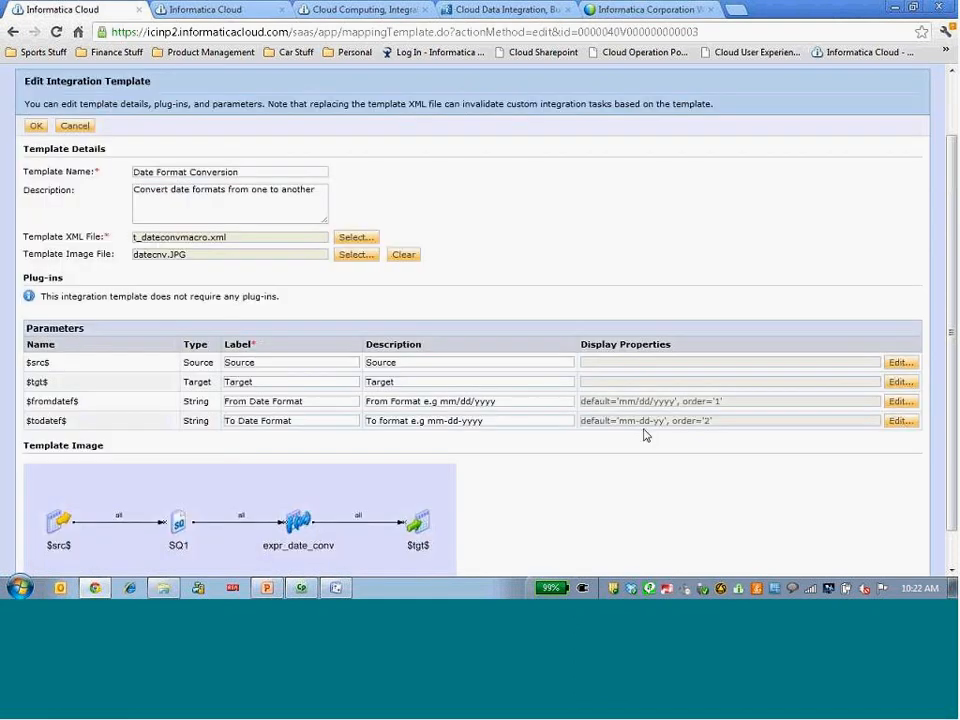
scroll(645, 435, up, 1)
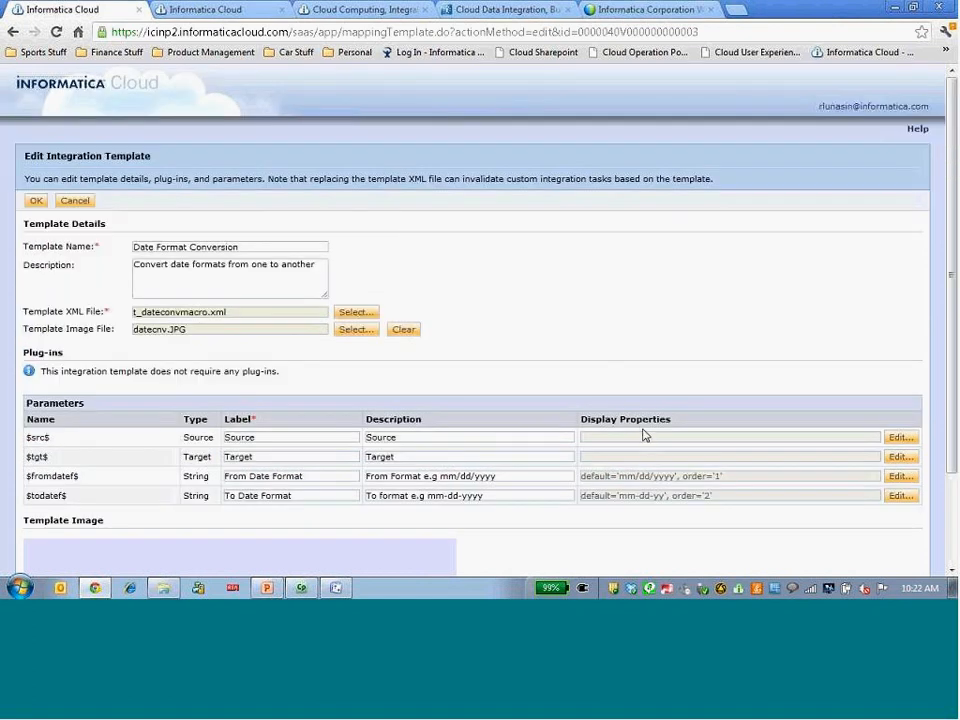
click(84, 202)
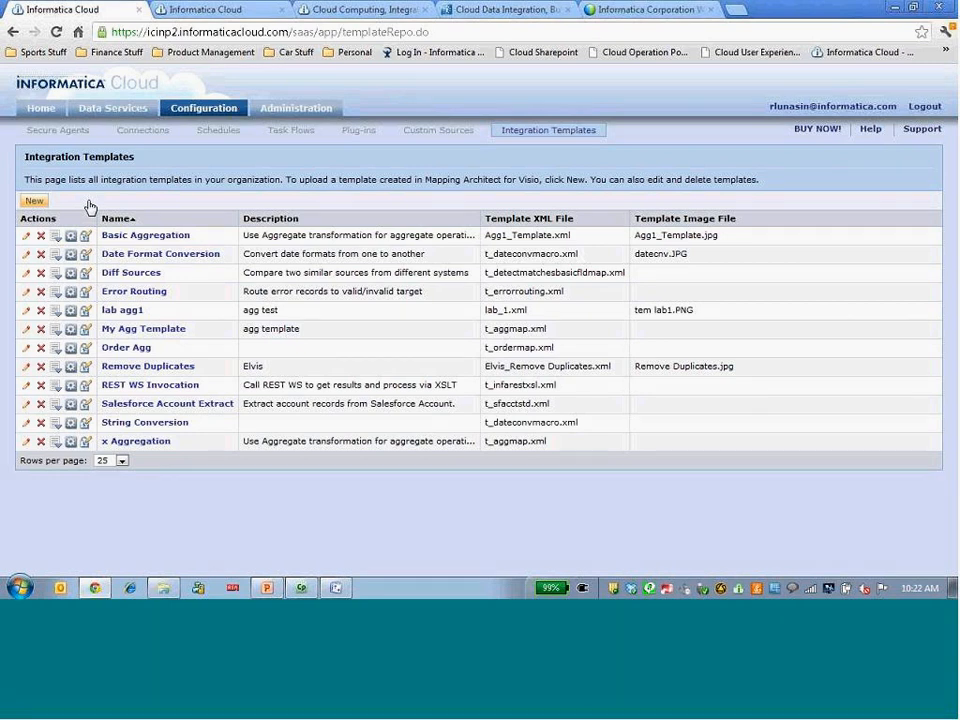
Create a new custom integration task named "Date Conversion Demo" that uses the secure agent CAW175547.
click(143, 112)
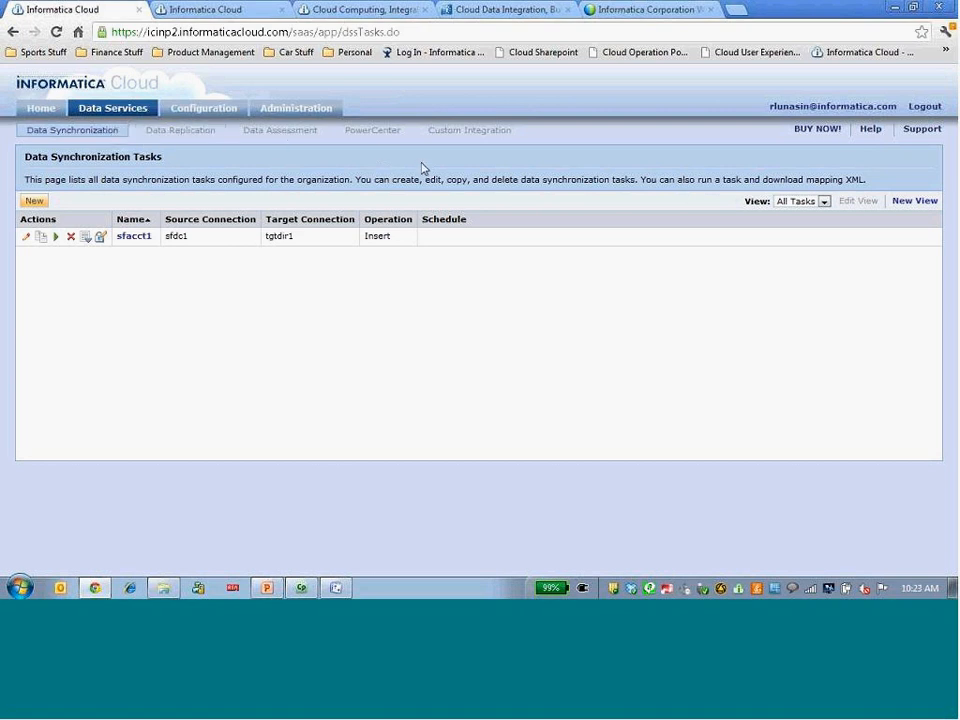
click(473, 131)
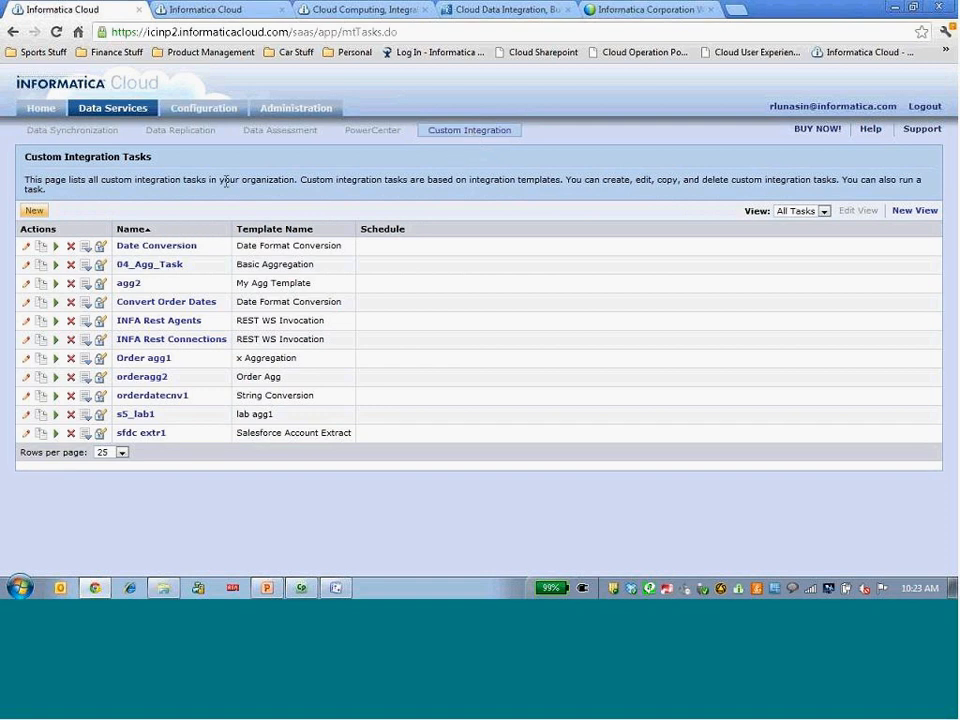
click(36, 211)
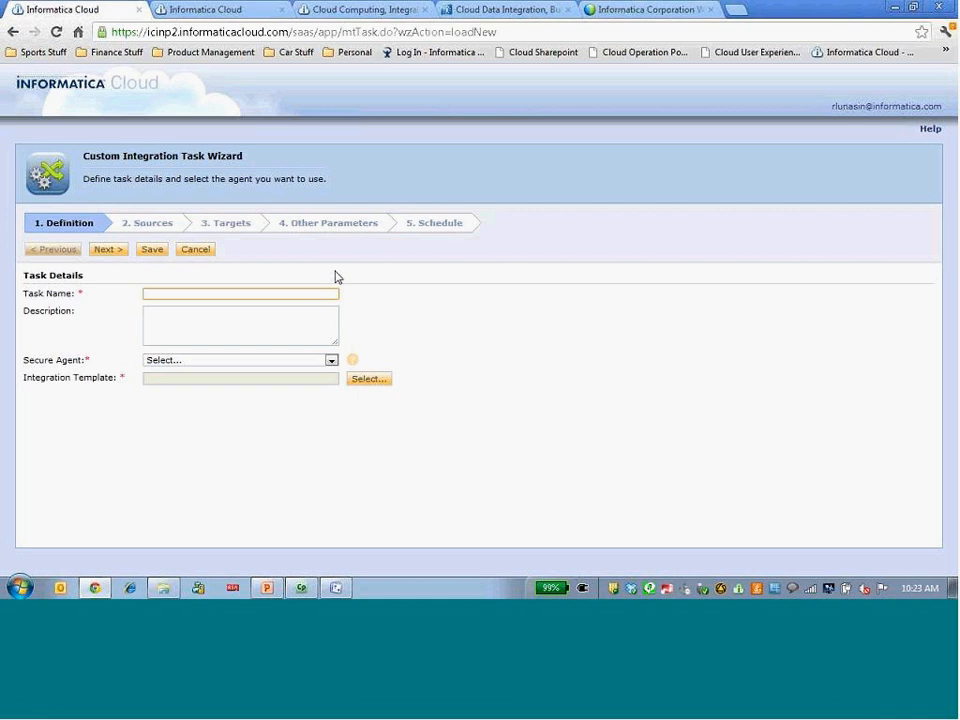
text(Date )
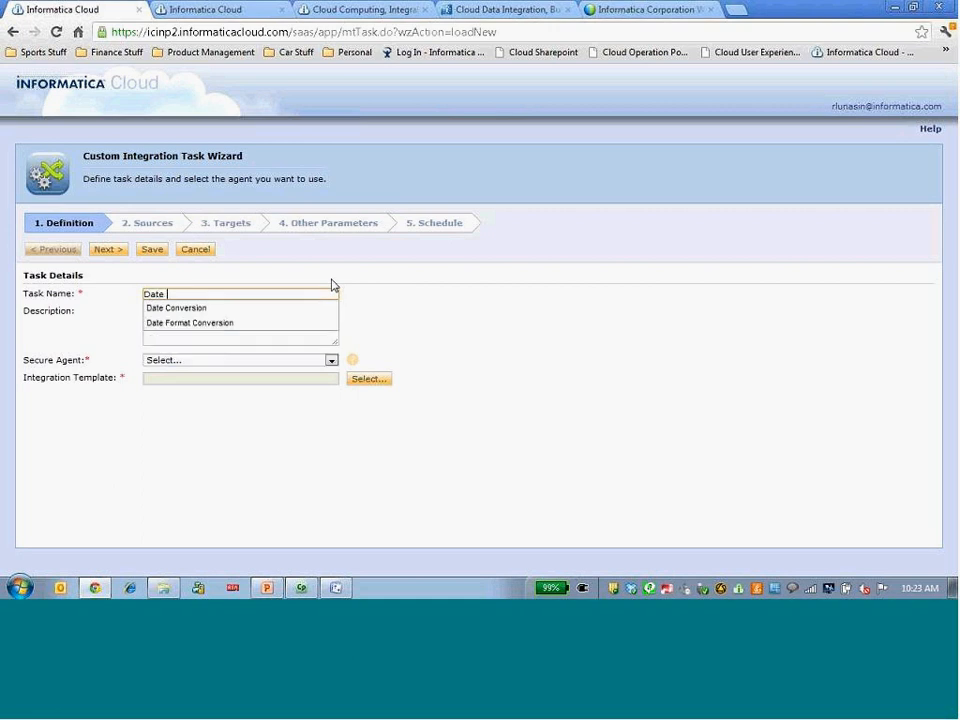
text(Conversion)
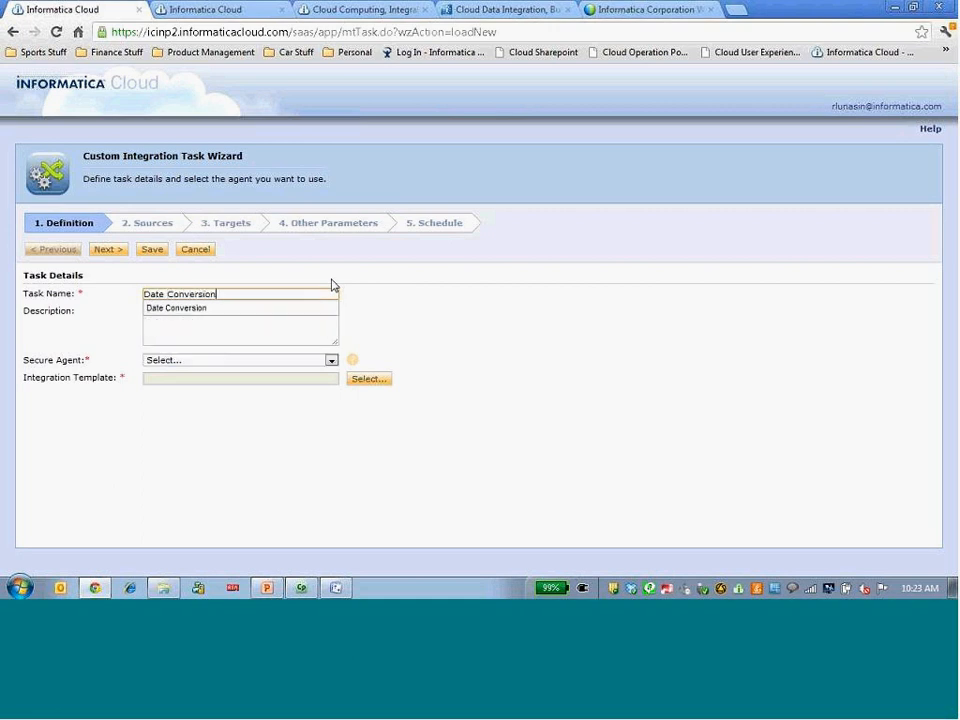
text( Demo)
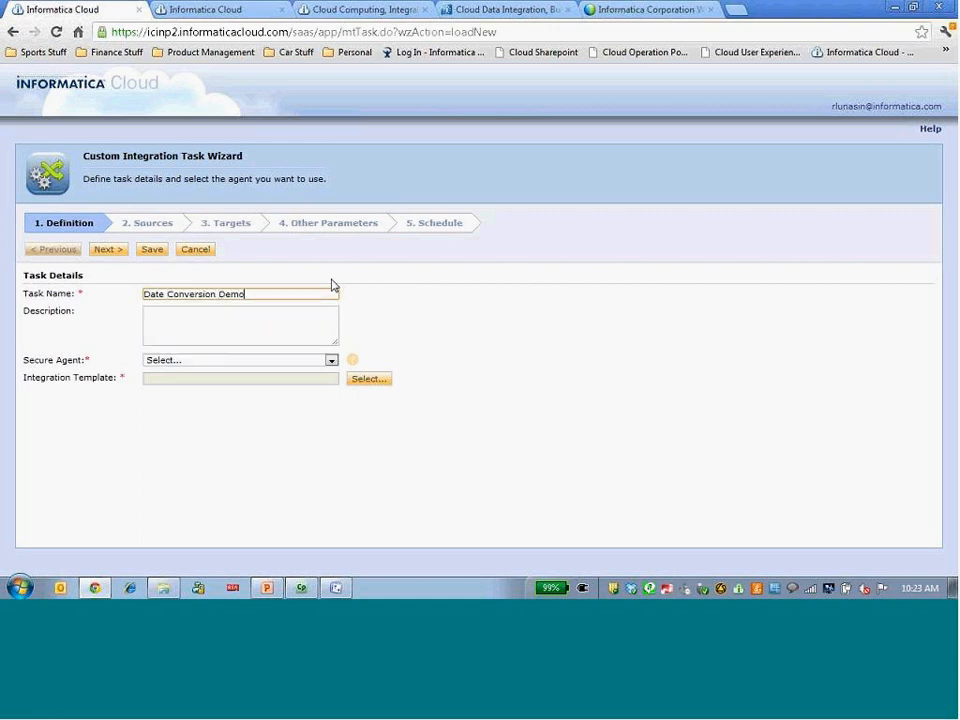
click(285, 361)
click(257, 382)
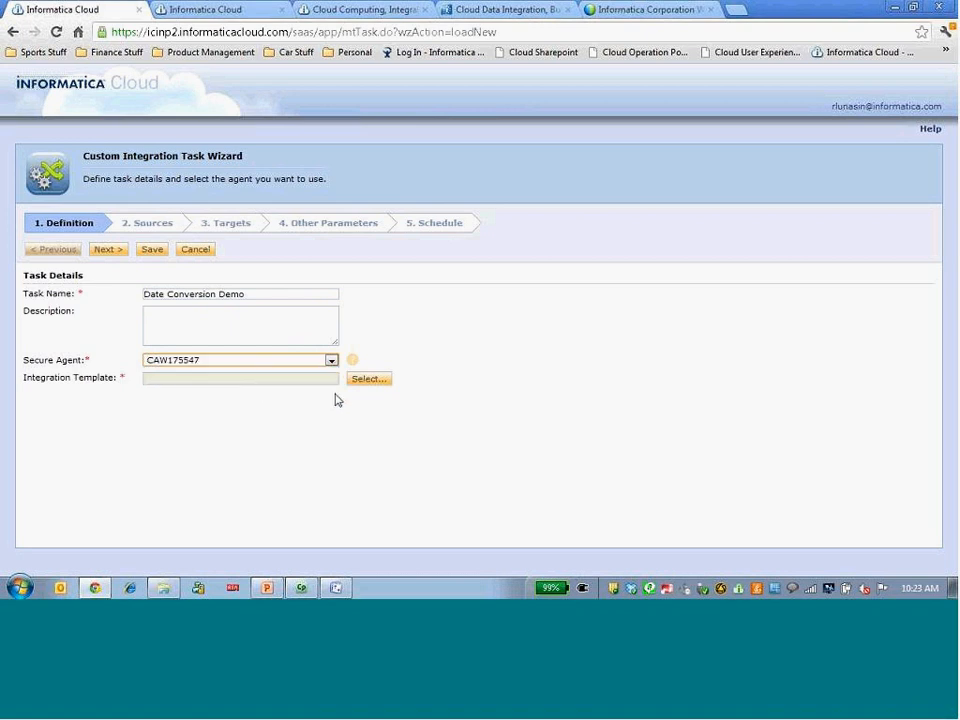
Base the task on the Date Format Conversion integration template and proceed to the source definition.
click(363, 380)
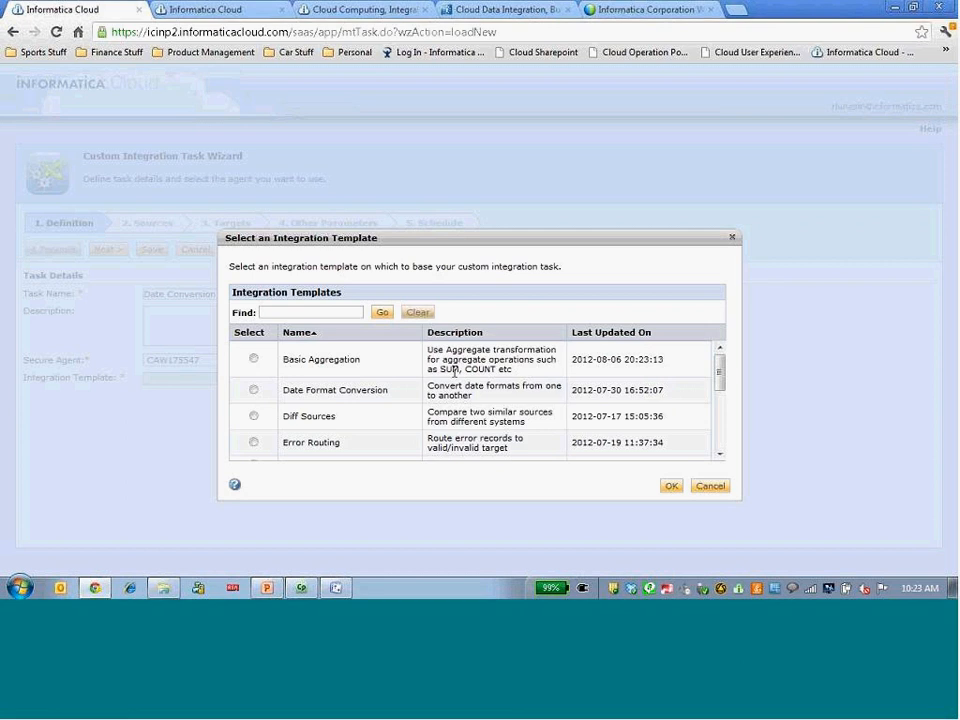
click(254, 389)
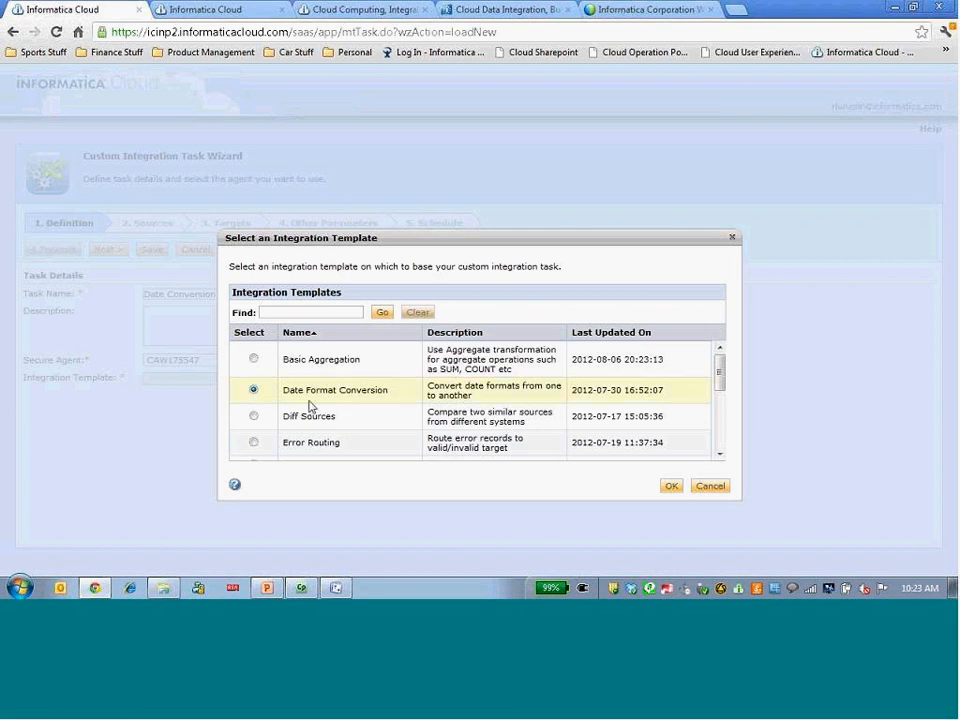
click(671, 487)
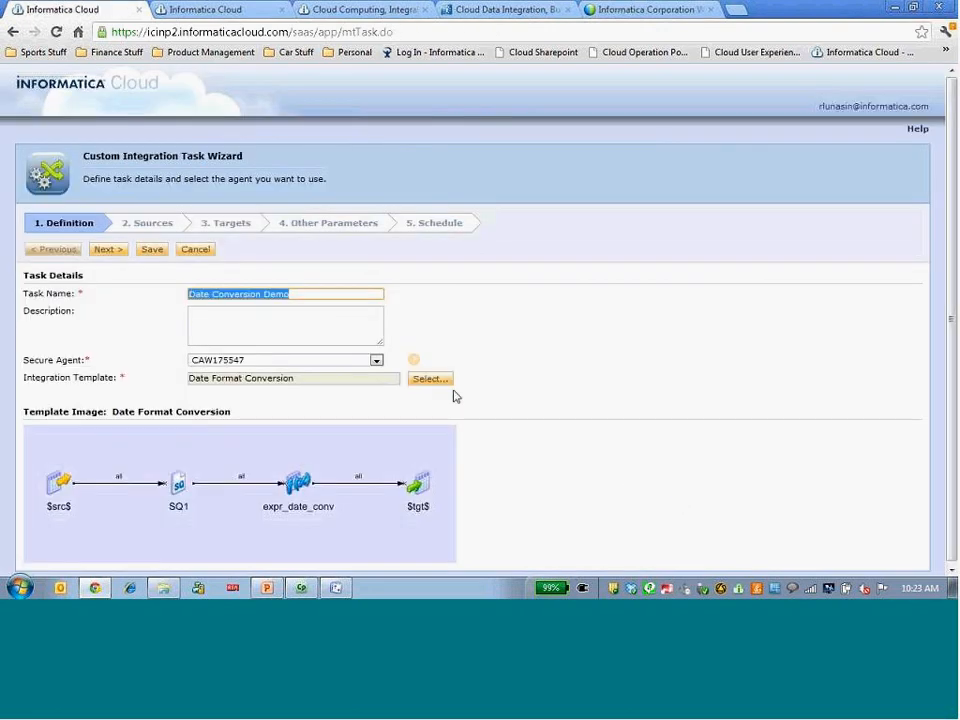
click(103, 250)
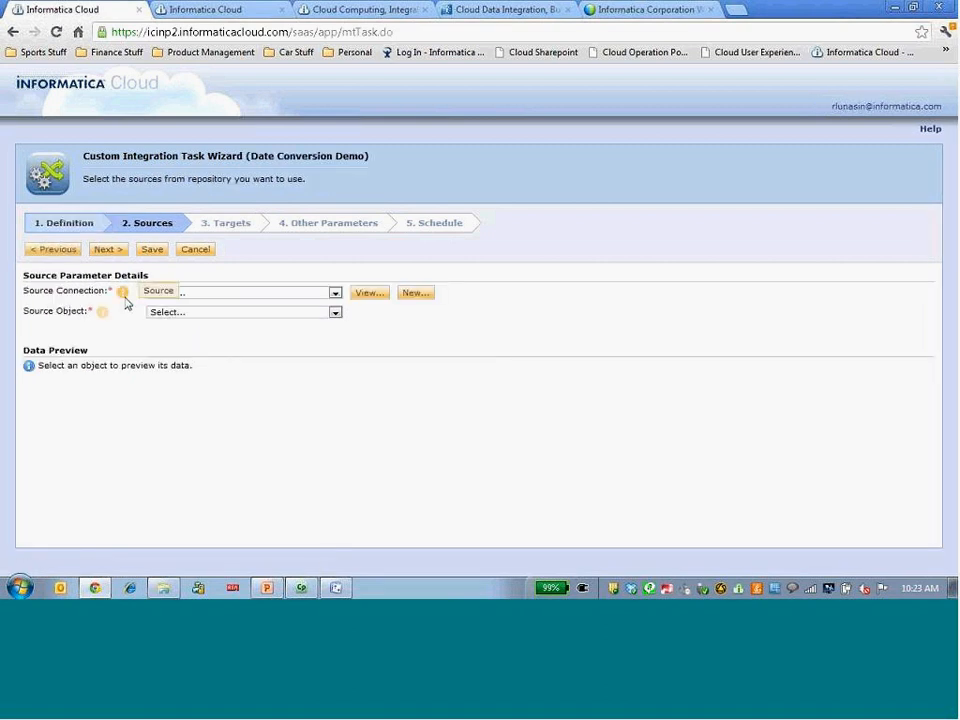
Set the task's source connection to Application Data - FF and its source object to Order.
click(237, 295)
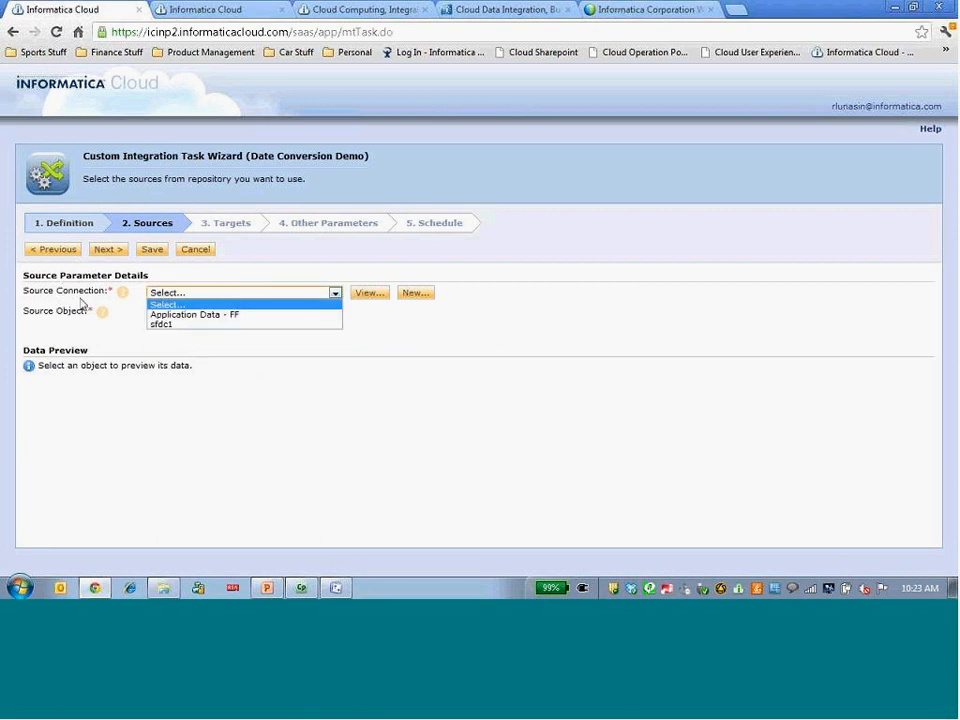
click(194, 316)
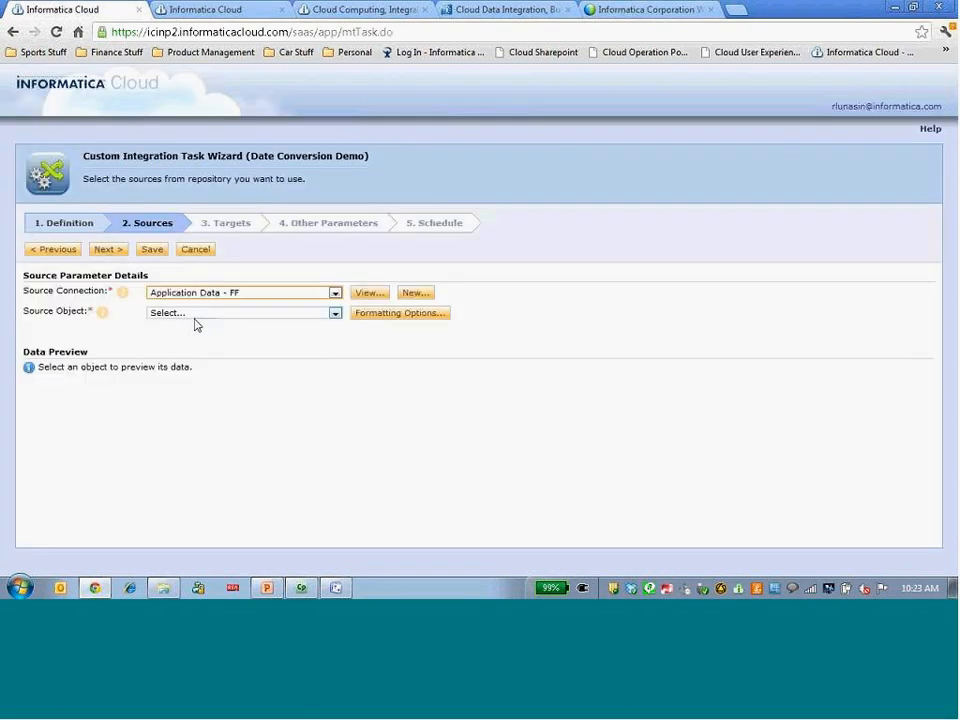
click(210, 315)
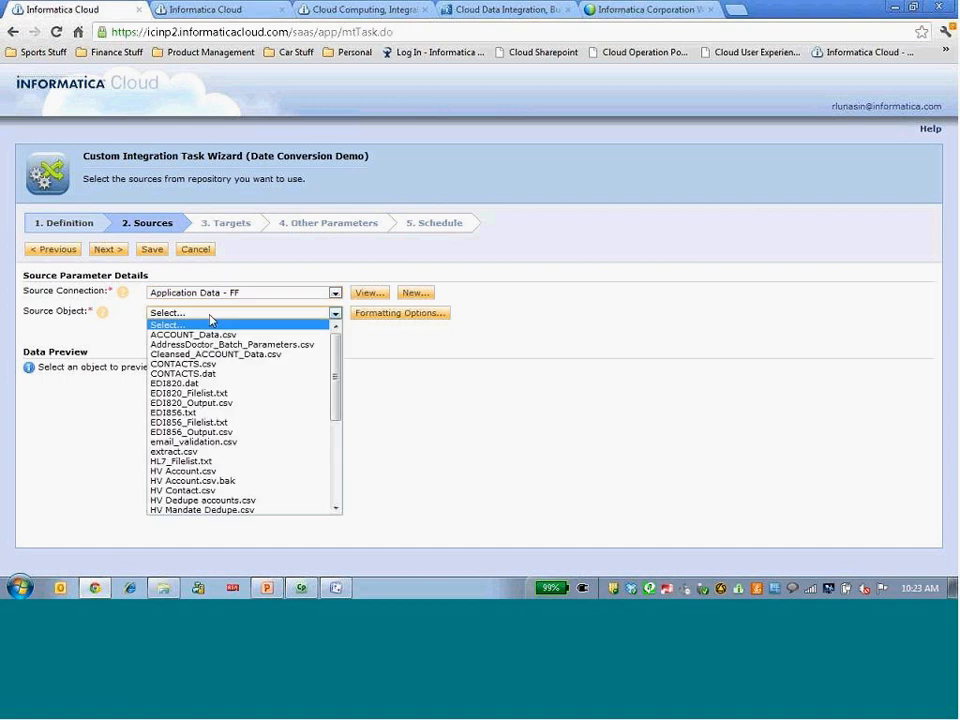
key(o)
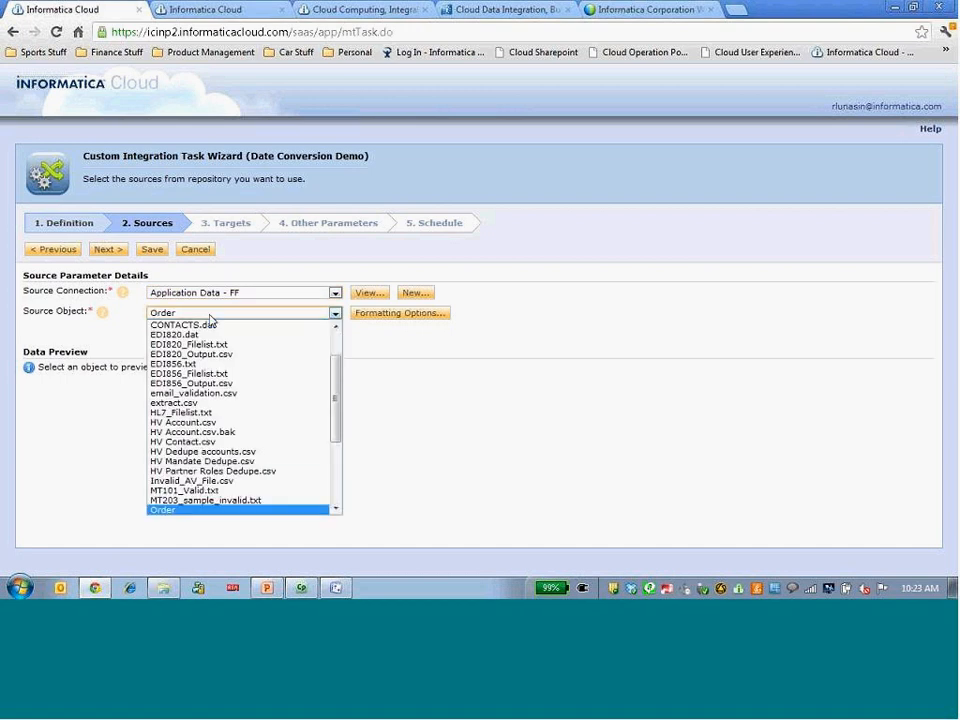
click(208, 511)
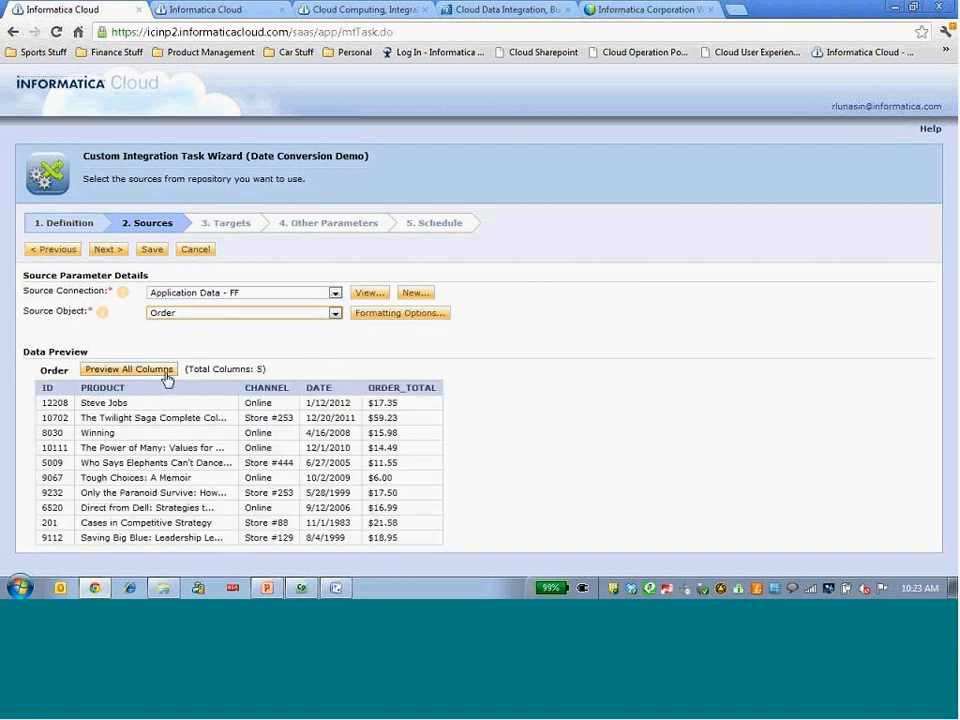
Set the task's target connection to Application Data - FF and target object to Order_Date_Converted, keep the default date formats, and save the task.
click(116, 251)
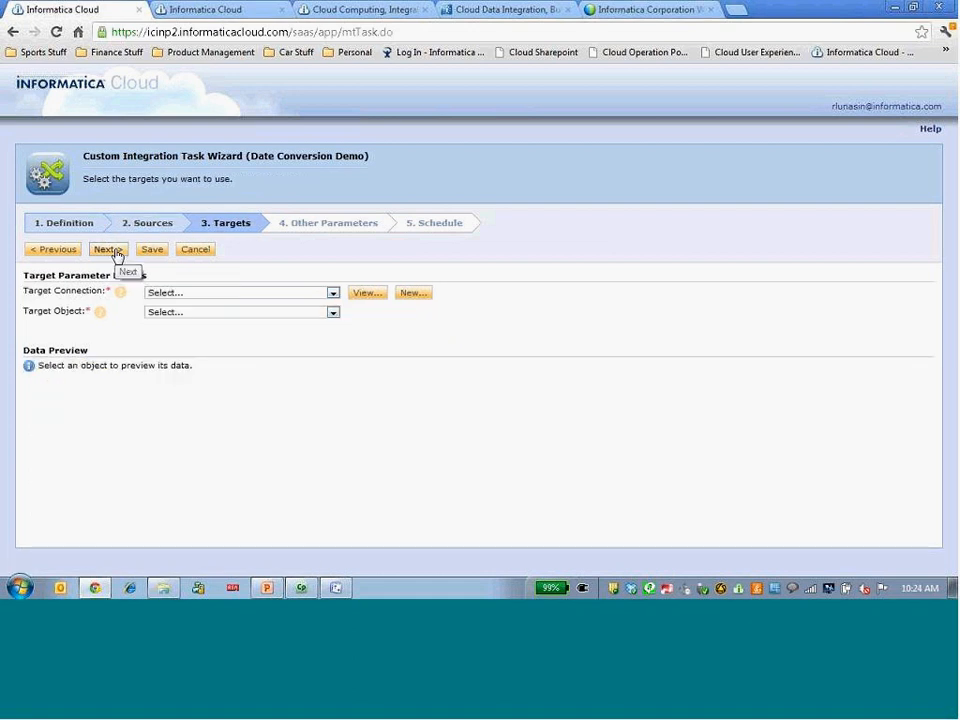
click(219, 291)
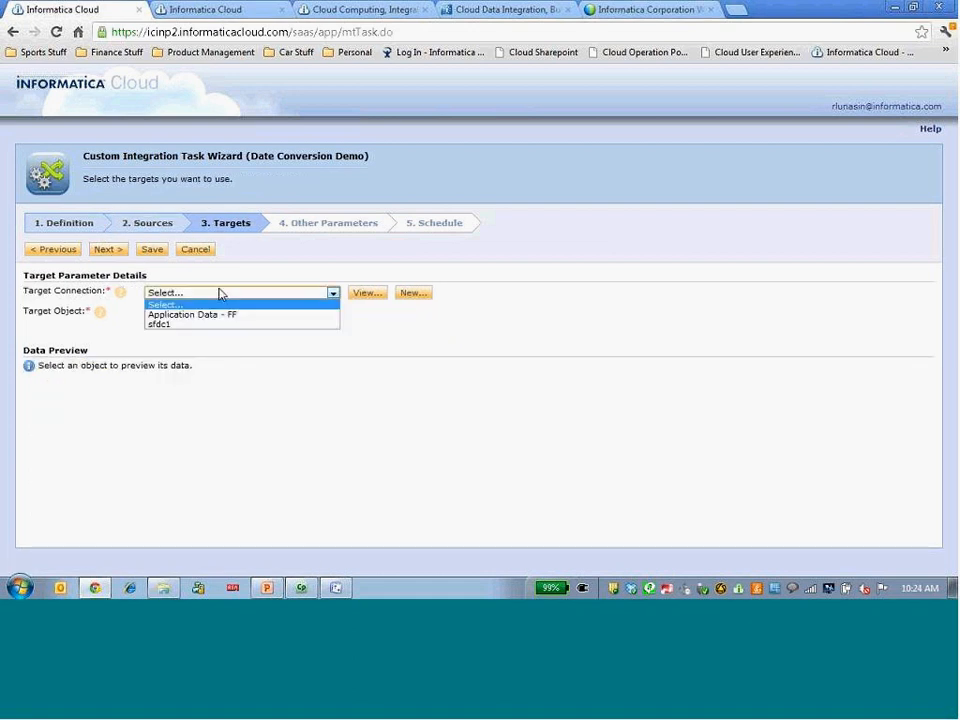
click(208, 314)
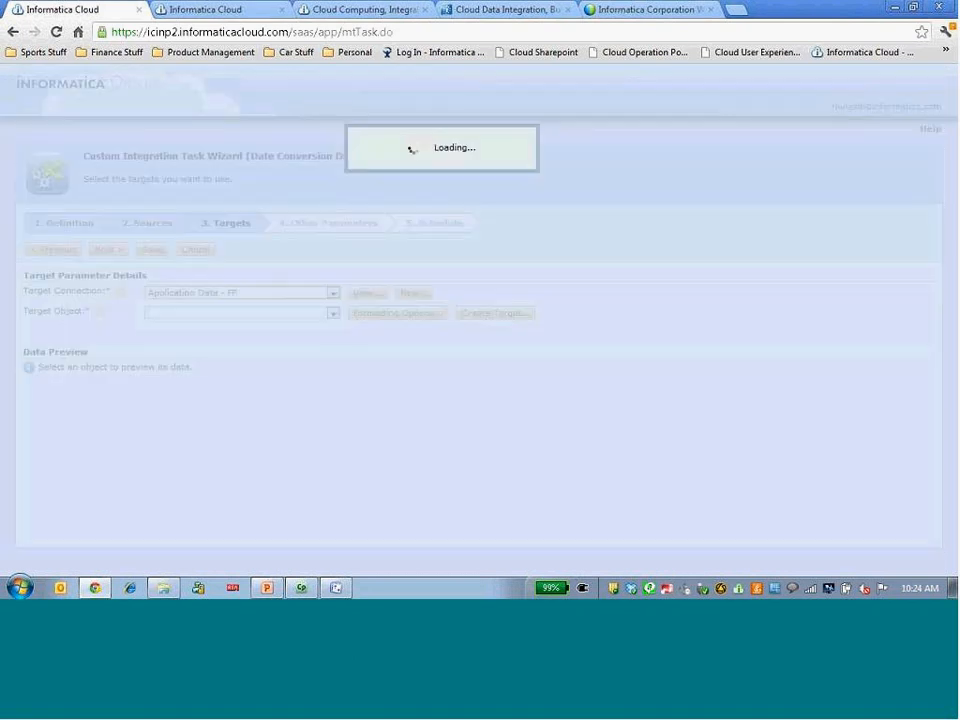
click(211, 314)
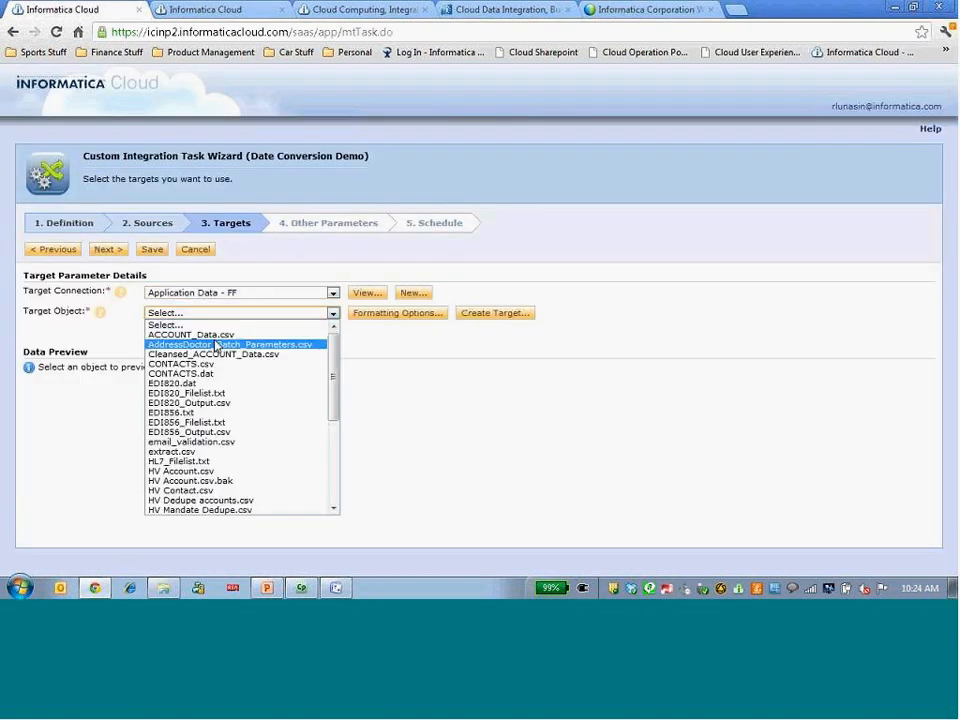
key(o)
scroll(336, 509, down, 1)
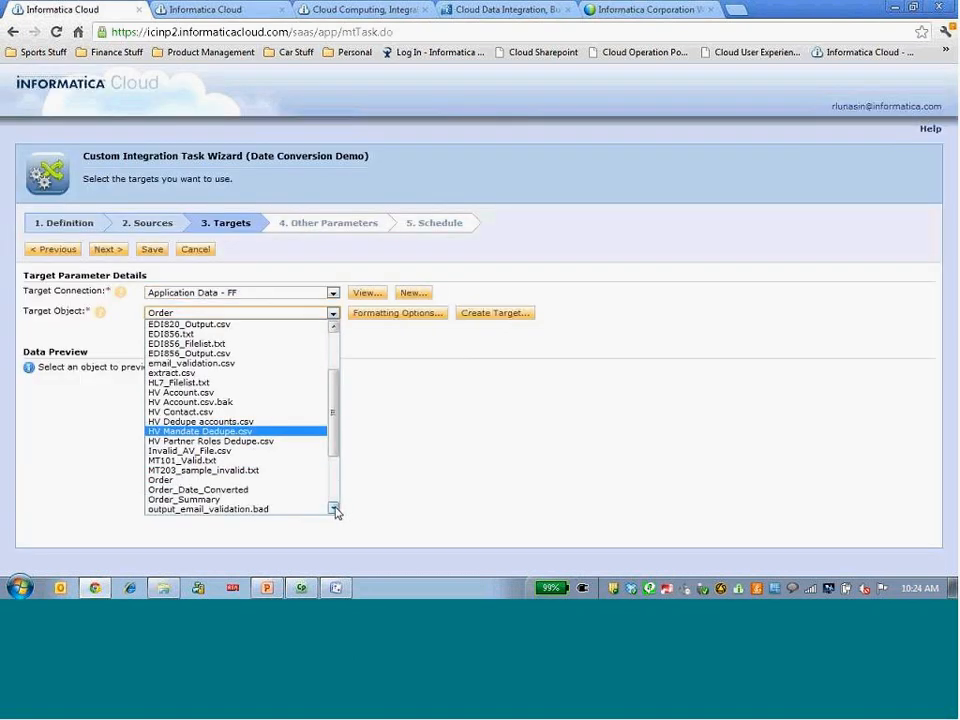
click(270, 490)
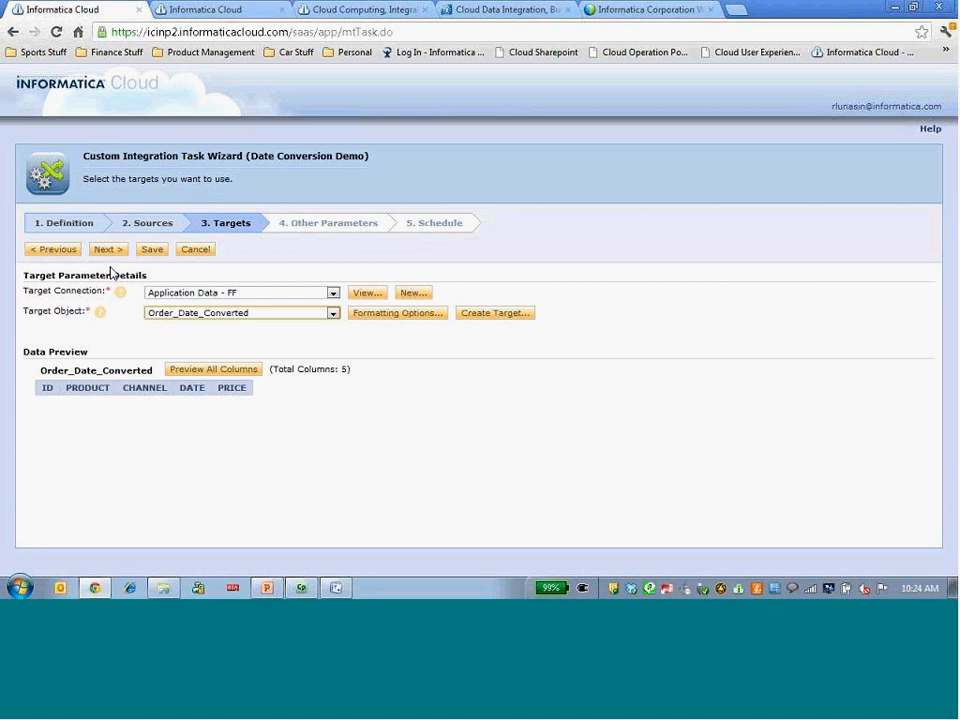
click(110, 252)
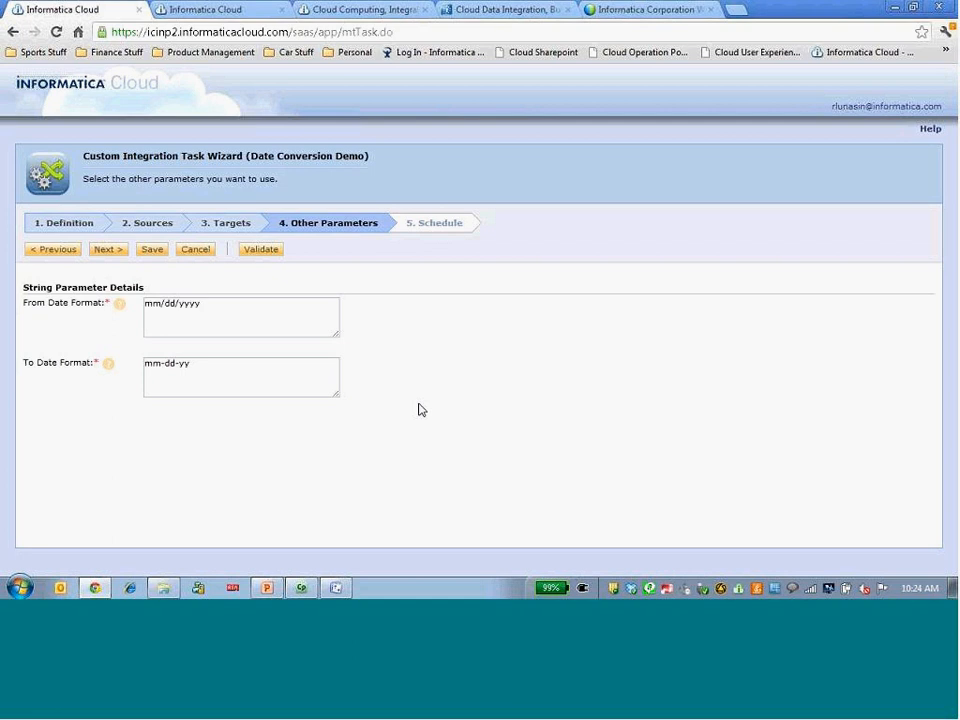
click(151, 250)
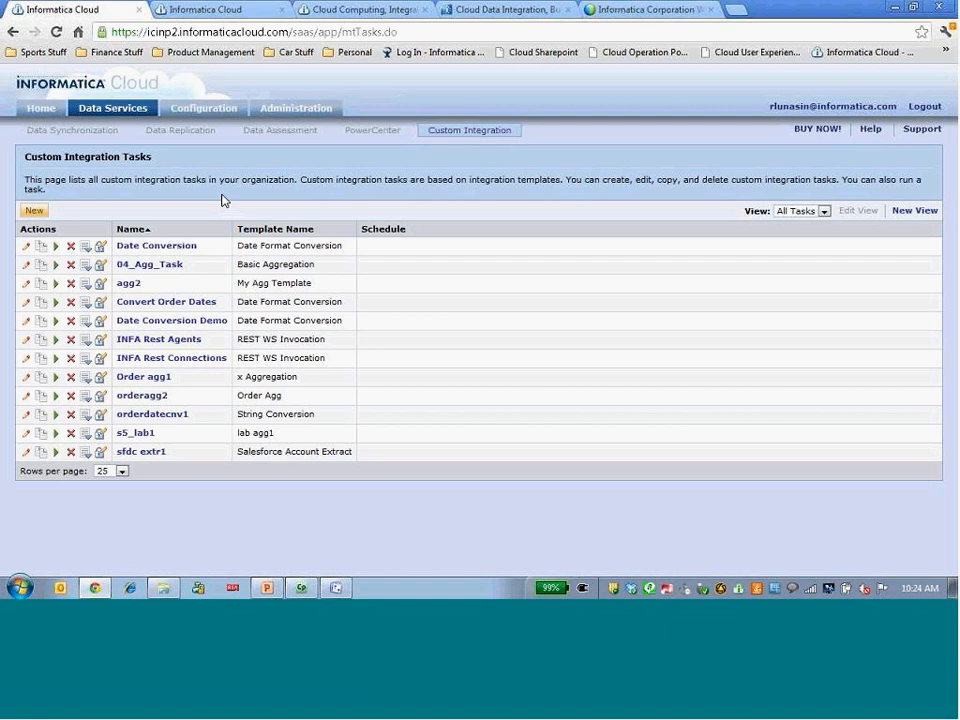
Start a new custom integration task named "Aggregation Demo" that uses the secure agent CAW175547.
click(36, 213)
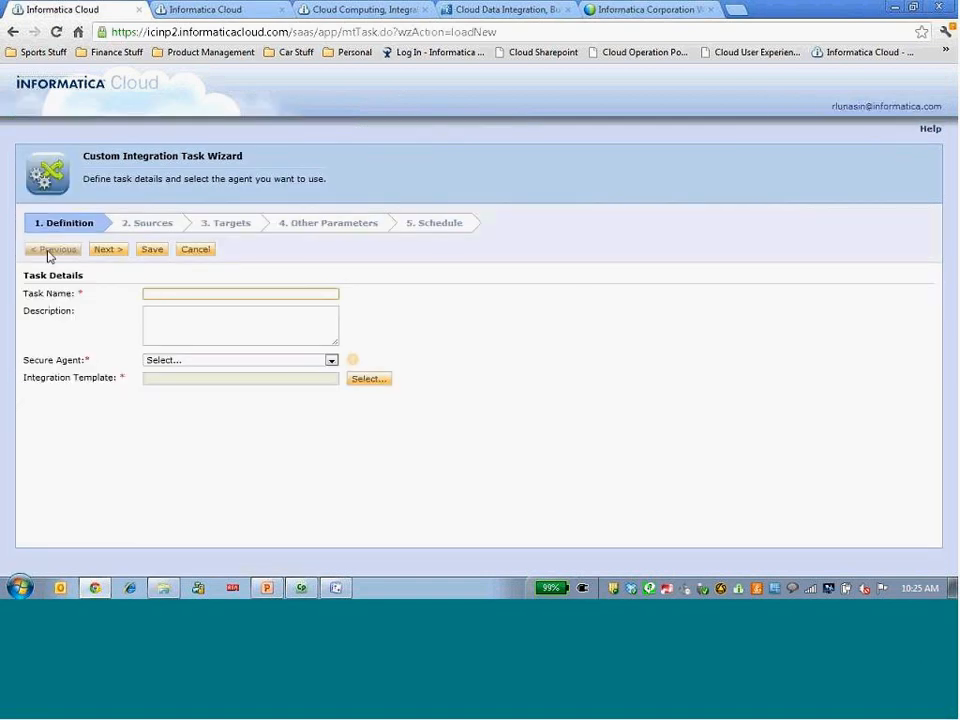
text(Aggregation Demo)
click(182, 360)
click(167, 380)
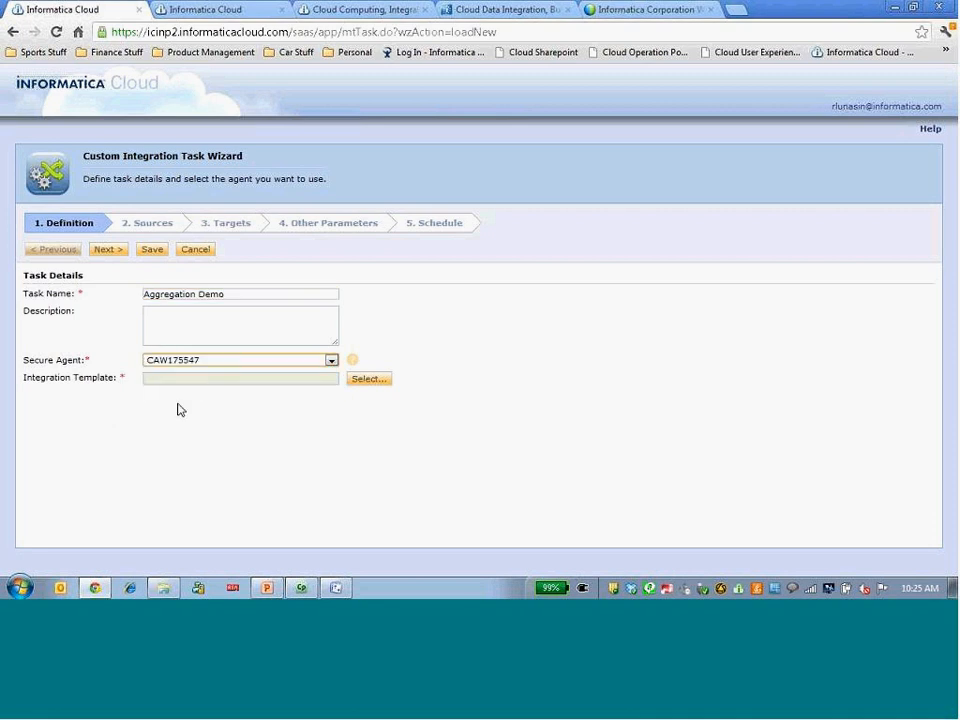
Base the Aggregation Demo task on the Basic Aggregation integration template and proceed to the source definition.
click(381, 384)
click(254, 360)
click(673, 490)
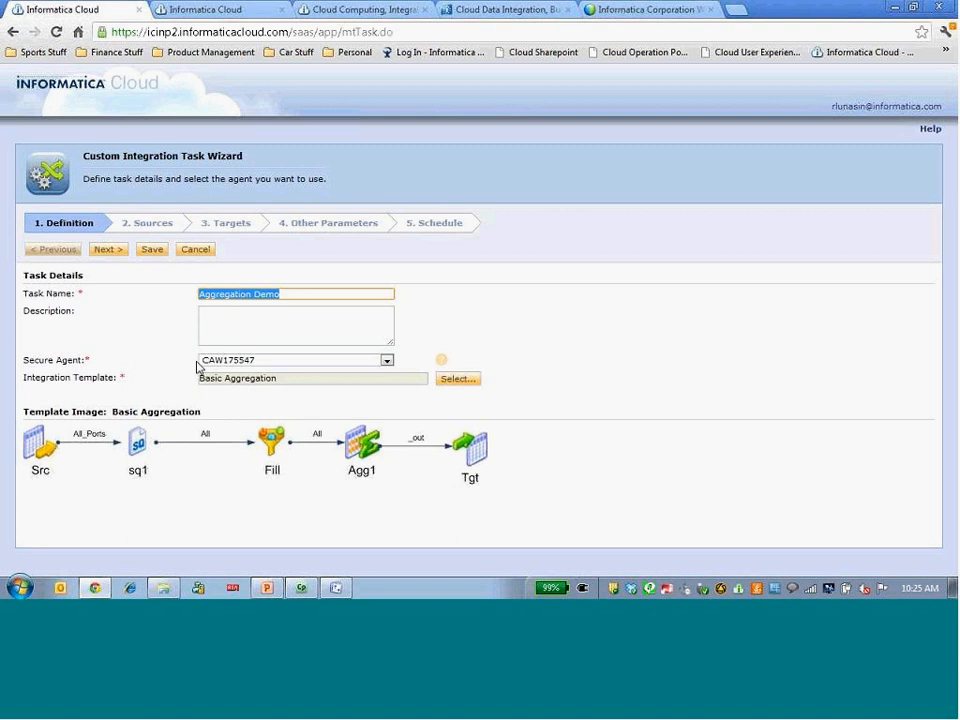
click(97, 256)
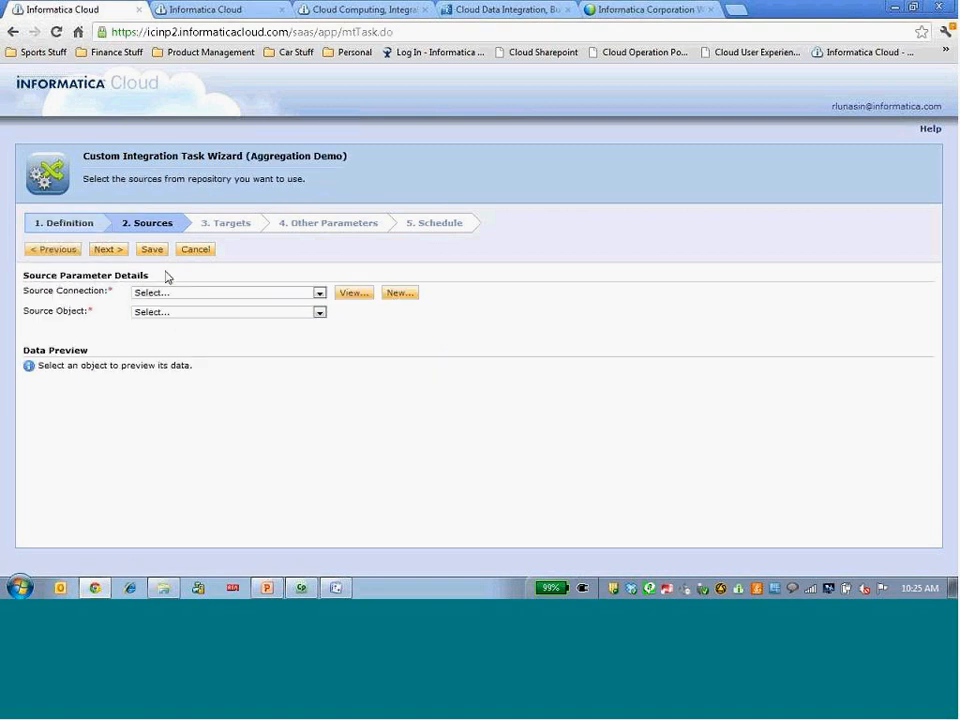
Set the Aggregation Demo task's source connection to Application Data - FF and its source object to Order.
click(197, 293)
click(200, 314)
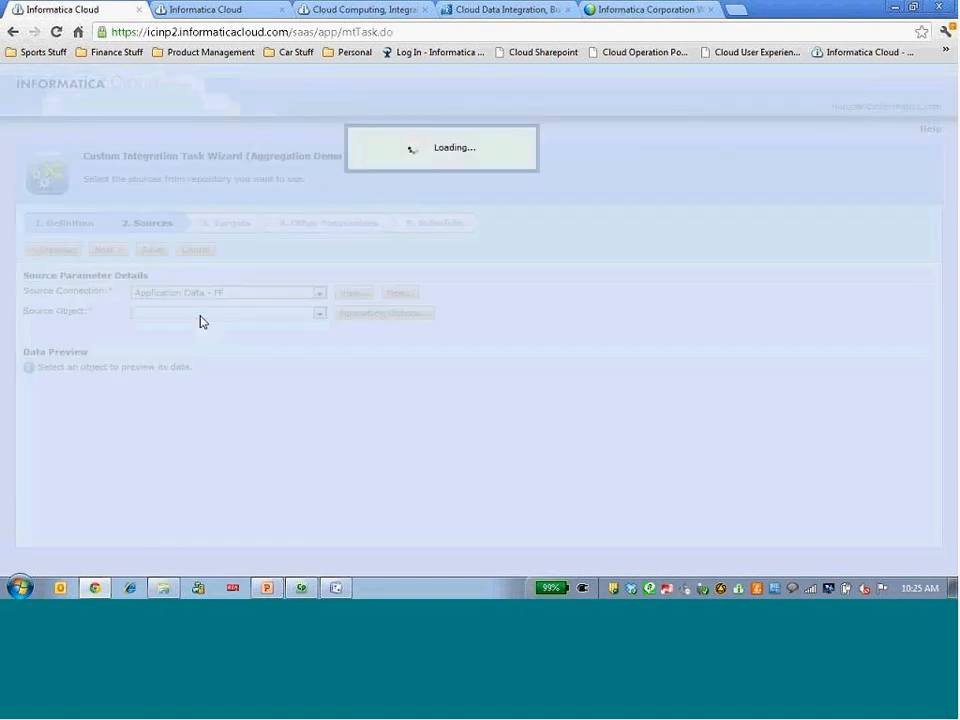
click(201, 314)
key(o)
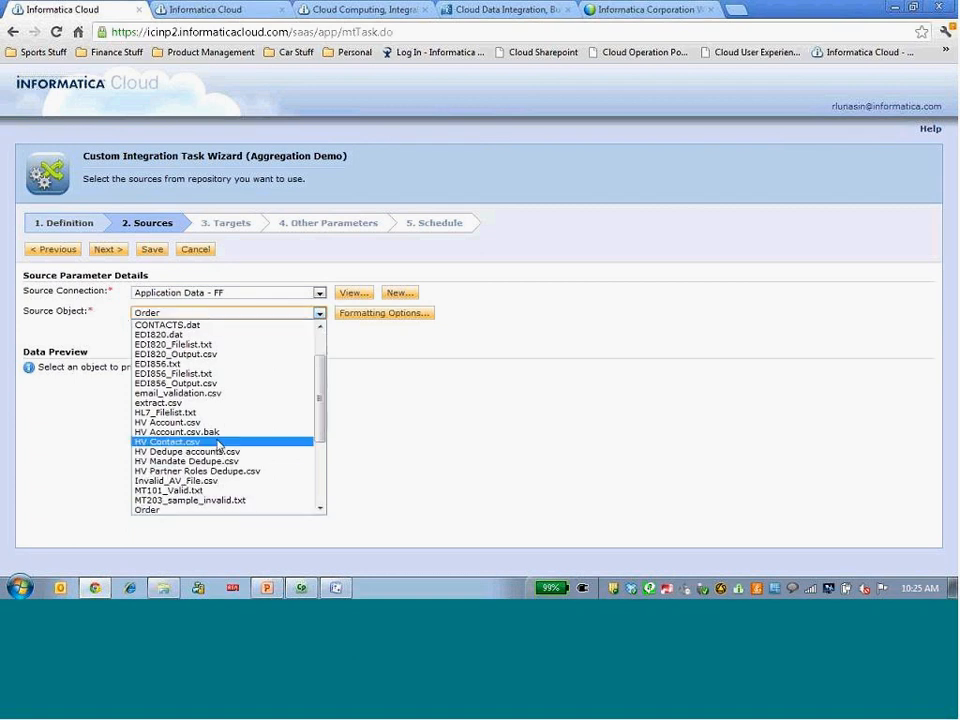
click(222, 511)
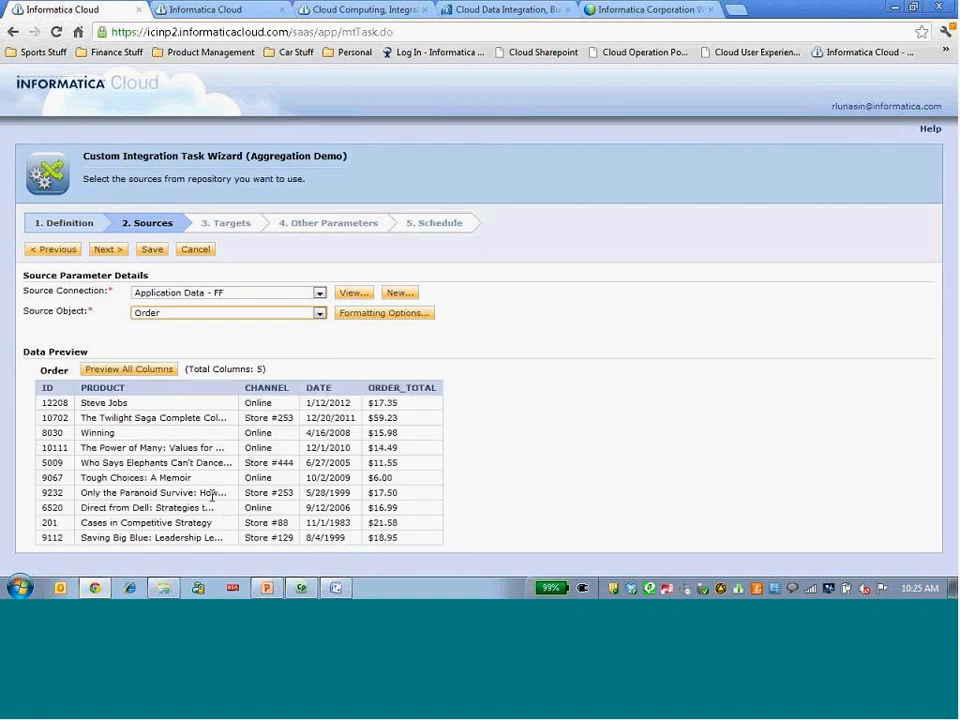
Set the aggregation target connection to Application Data - FF and the target object to Order_Summary.
click(108, 251)
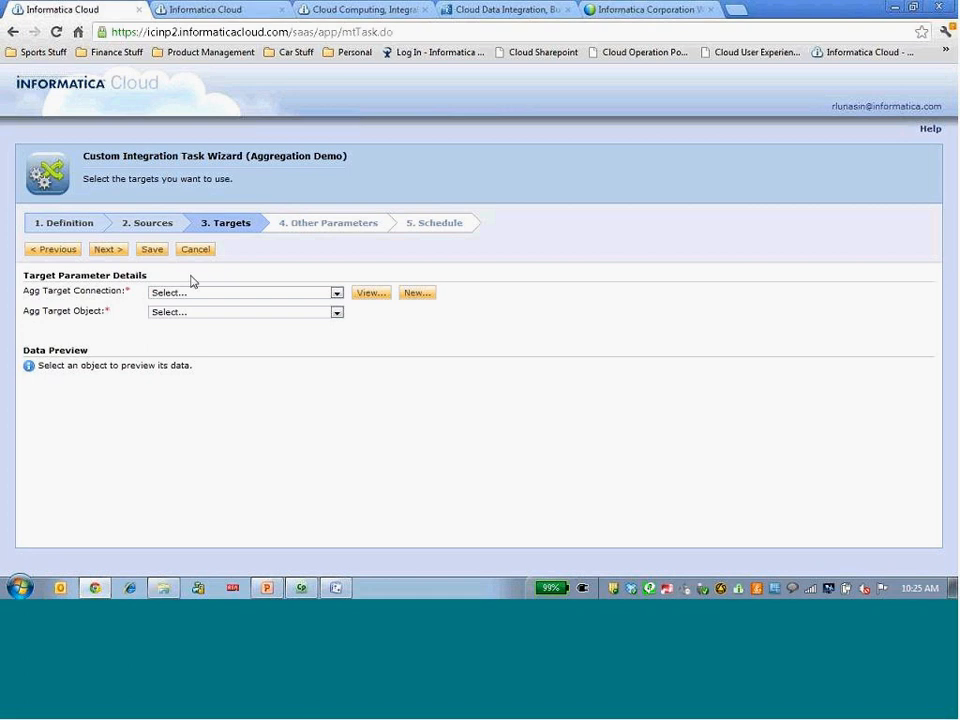
click(197, 293)
click(199, 315)
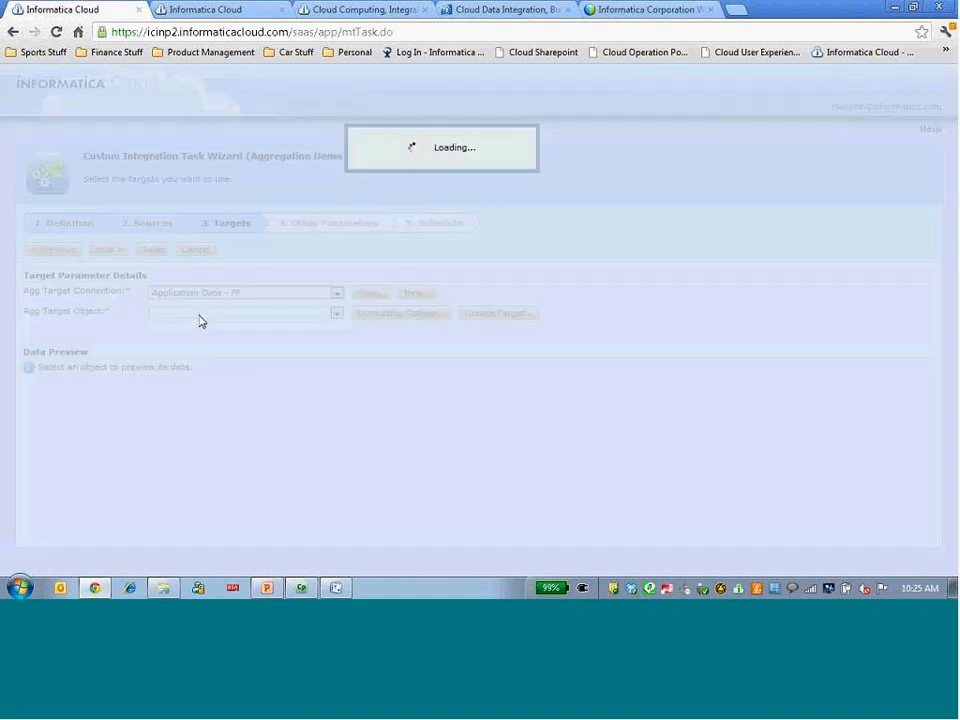
click(199, 314)
key(o)
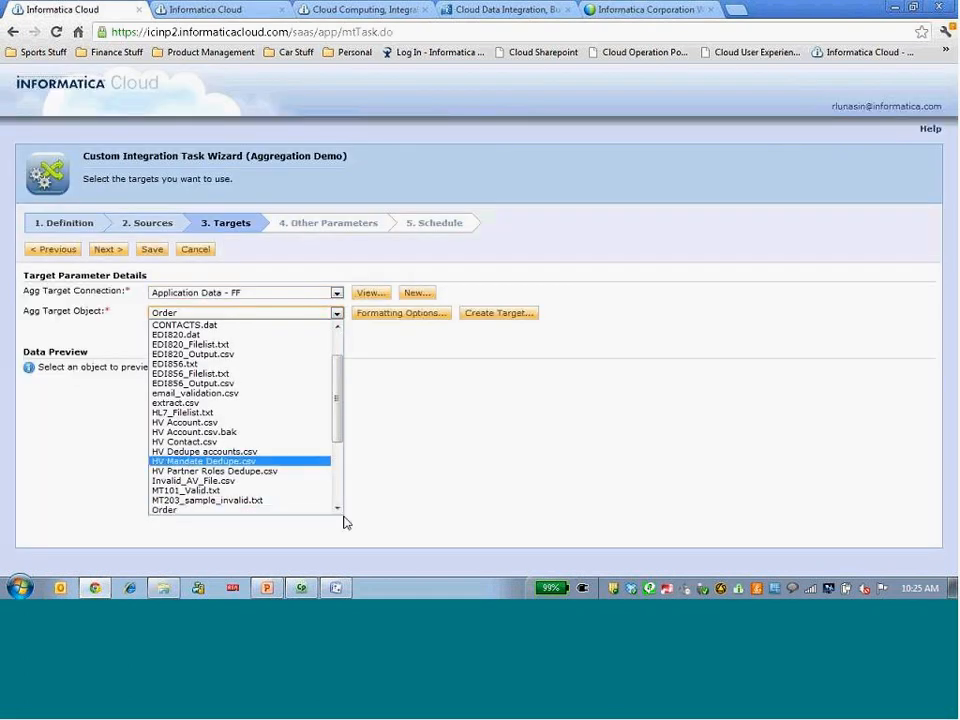
click(337, 509)
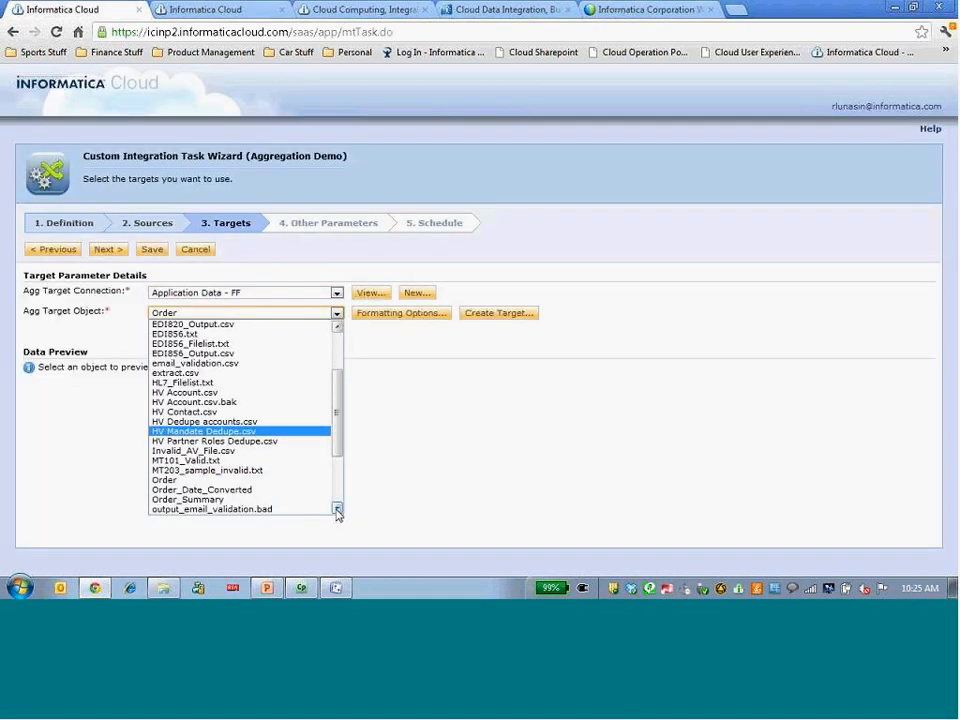
click(270, 500)
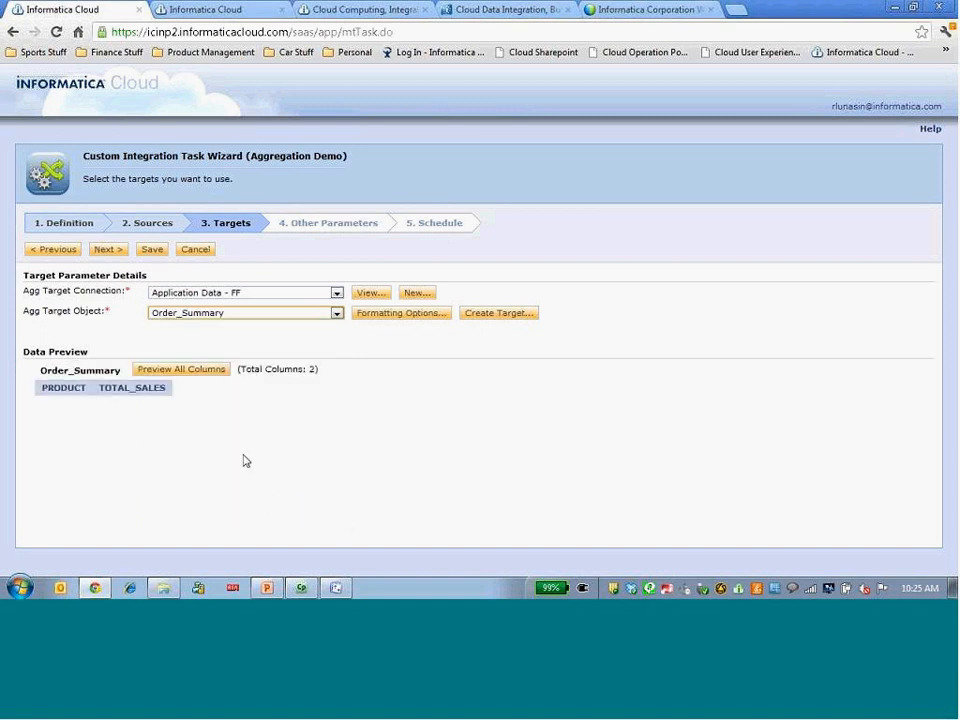
Proceed to the other parameters and group the aggregation by the PRODUCT field.
click(107, 249)
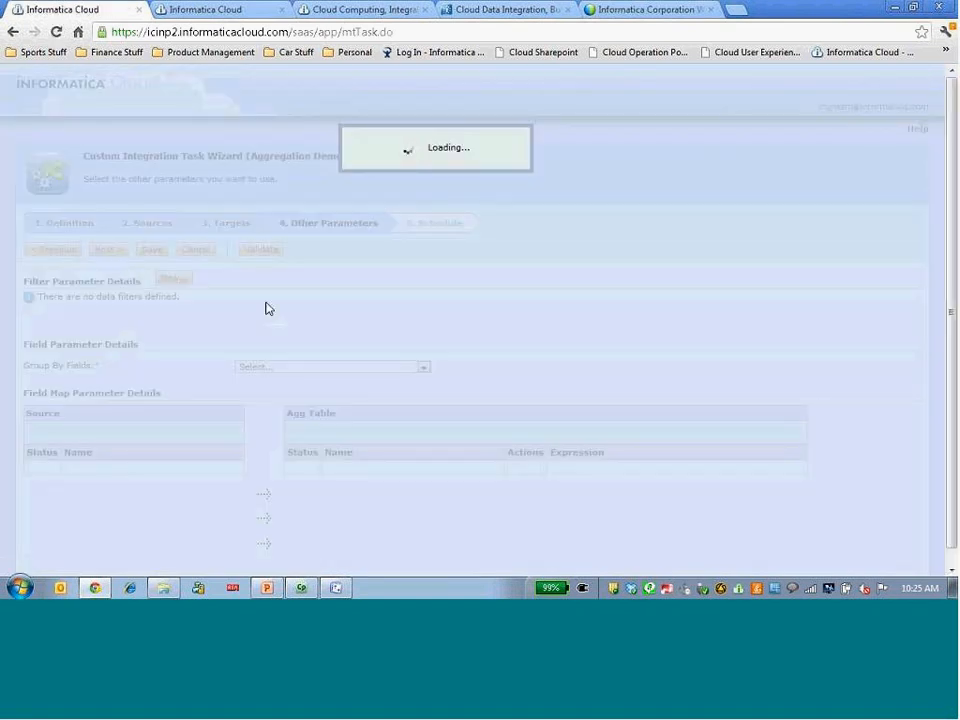
scroll(510, 341, down, 1)
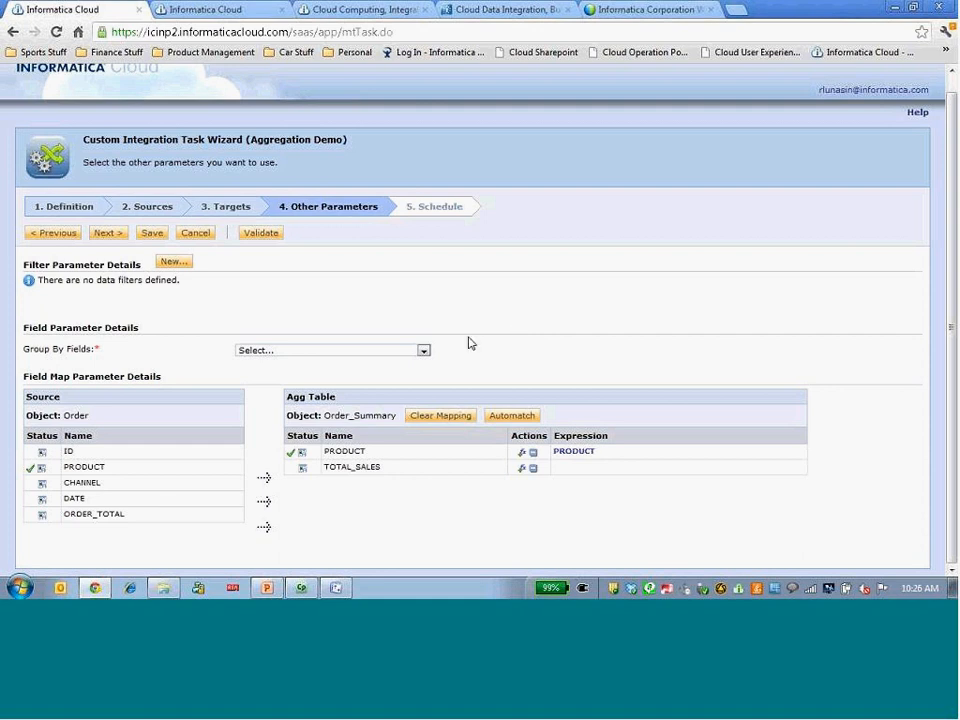
click(297, 351)
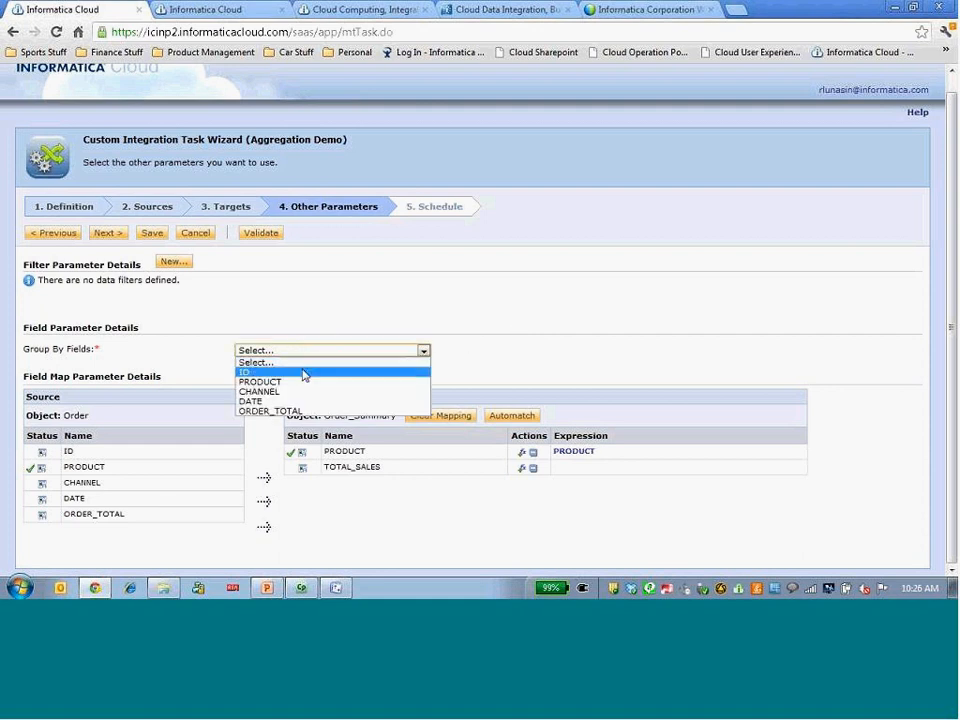
click(309, 383)
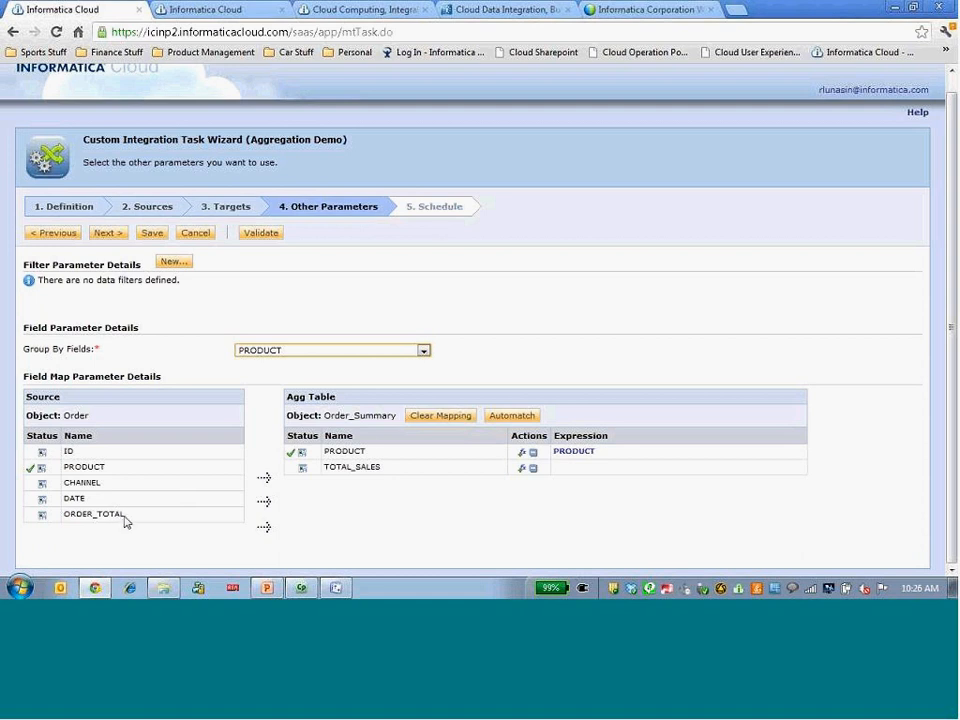
Map ORDER_TOTAL to the TOTAL_SALES target field and change its expression to SUM(ORDER_TOTAL).
drag(103, 521, 405, 472)
click(519, 468)
click(480, 181)
key(Home)
text(SUM()
key(End)
text())
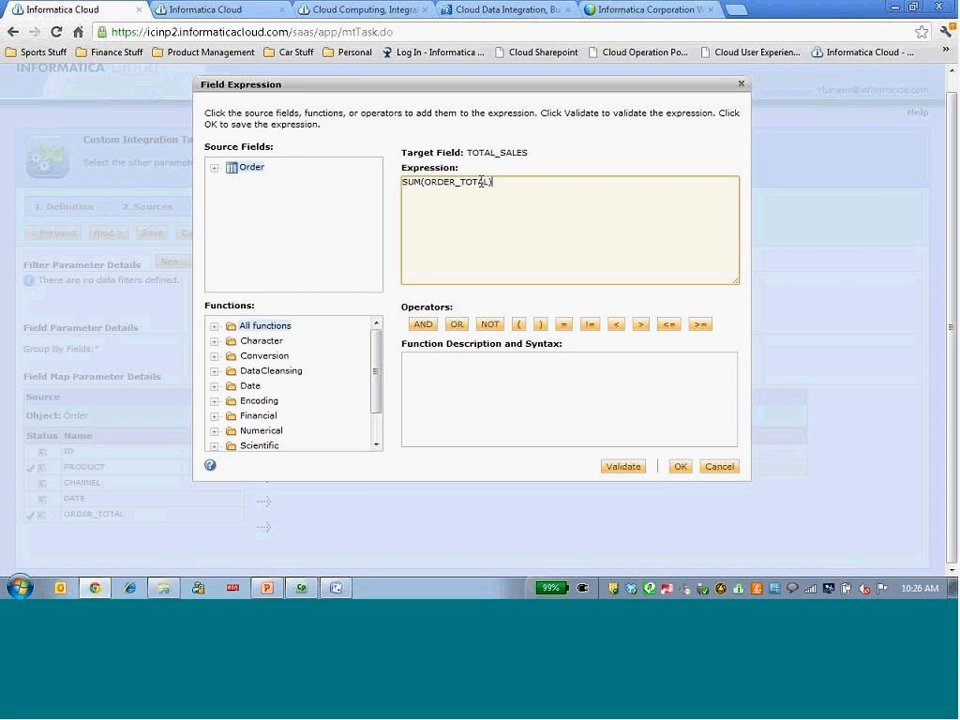
click(680, 467)
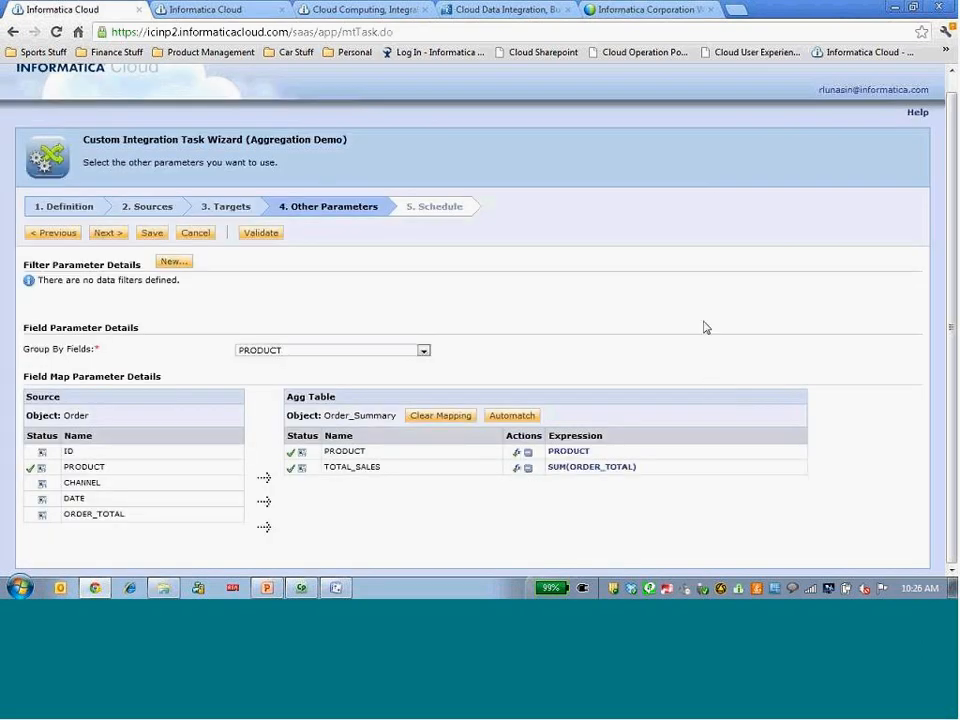
Review the task definition with its Basic Aggregation template image and the other parameters, and discard the Aggregation Demo task.
click(80, 207)
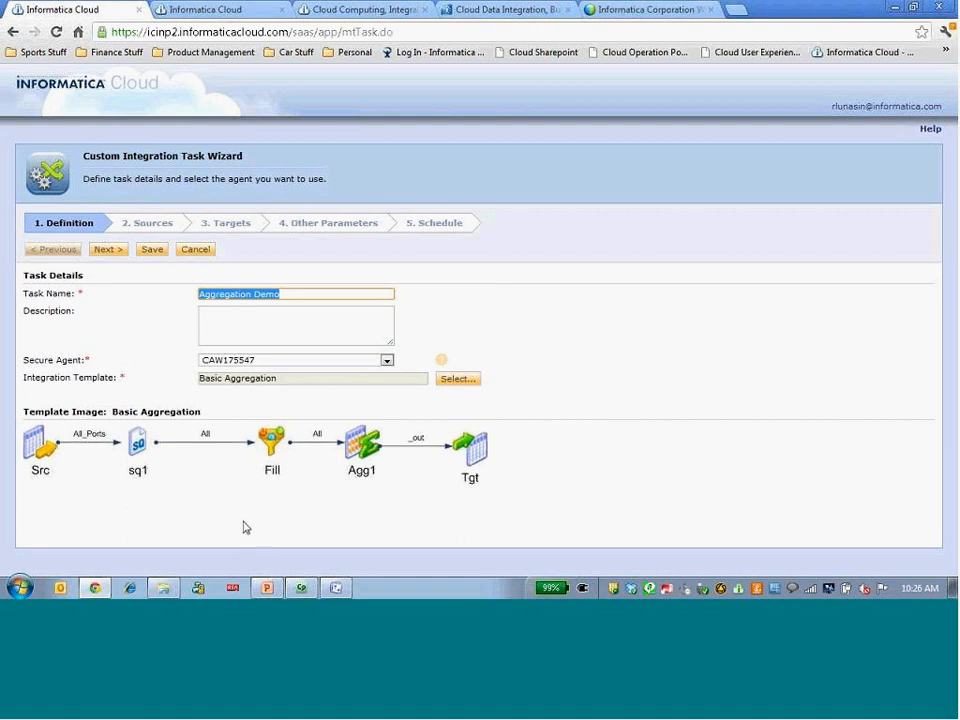
click(328, 223)
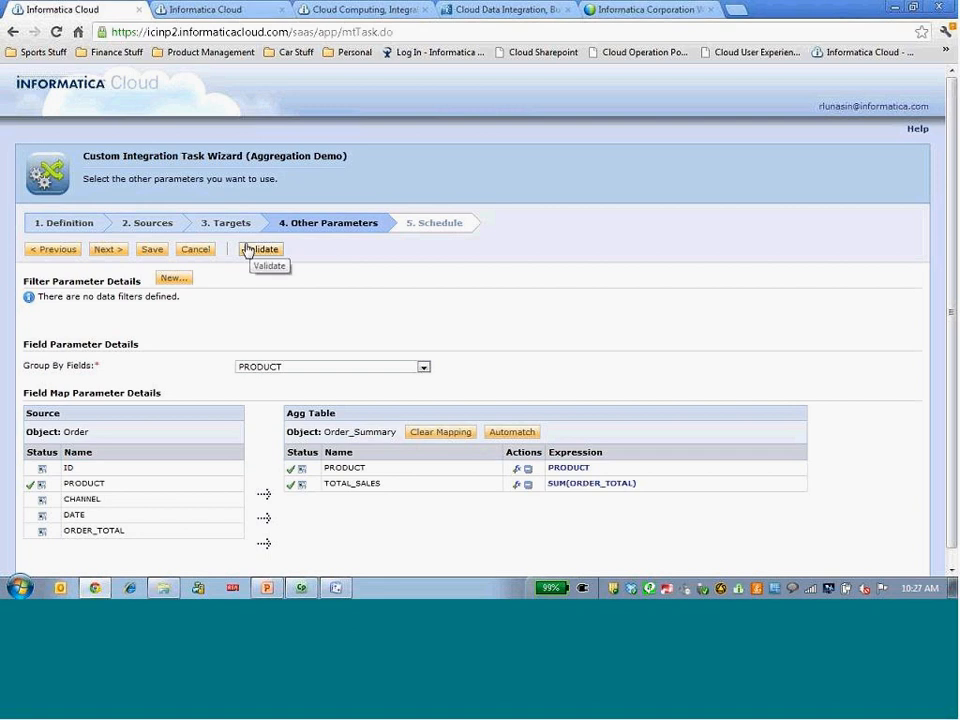
click(205, 249)
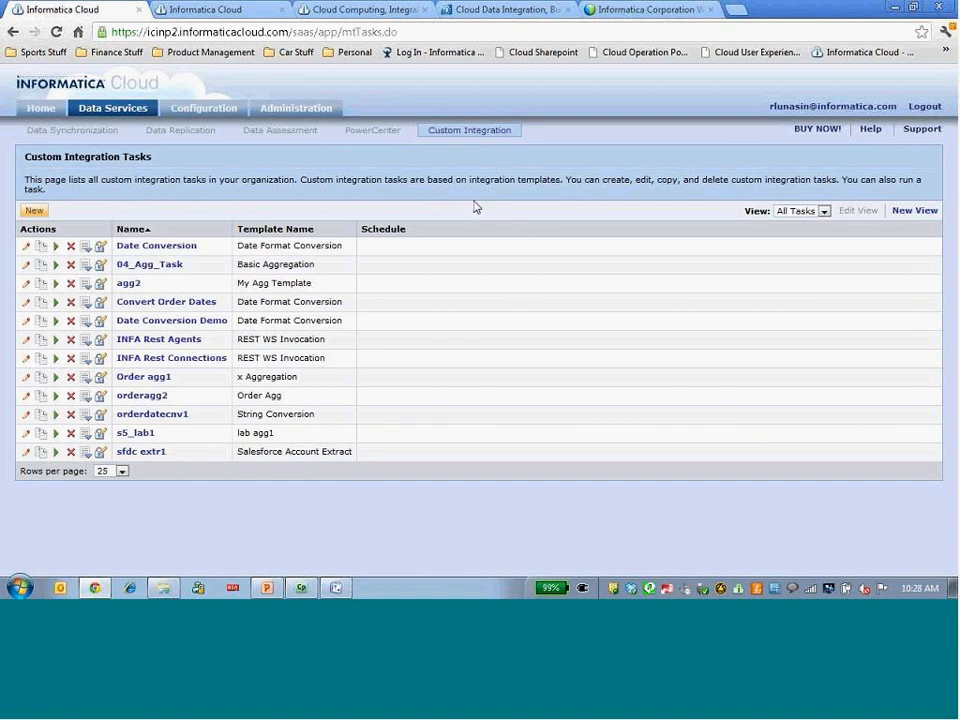
Switch to Visio, bring up the t_qbtoxactly2.vsd template, and examine the Filter Condition property of the Filter_Invoices transformation.
key(alt+Tab)
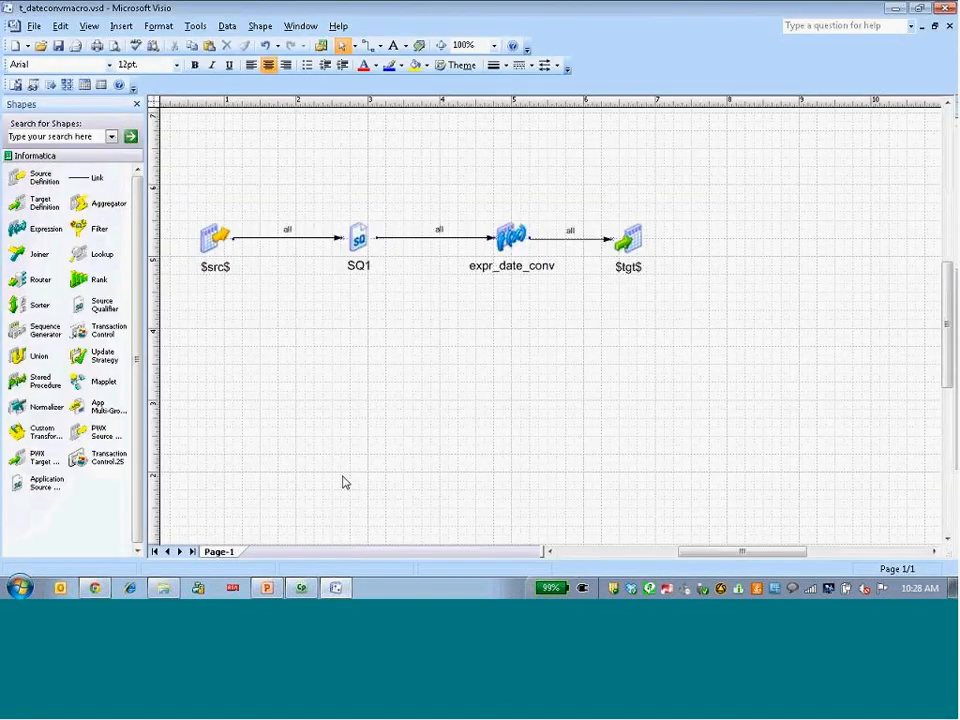
click(300, 28)
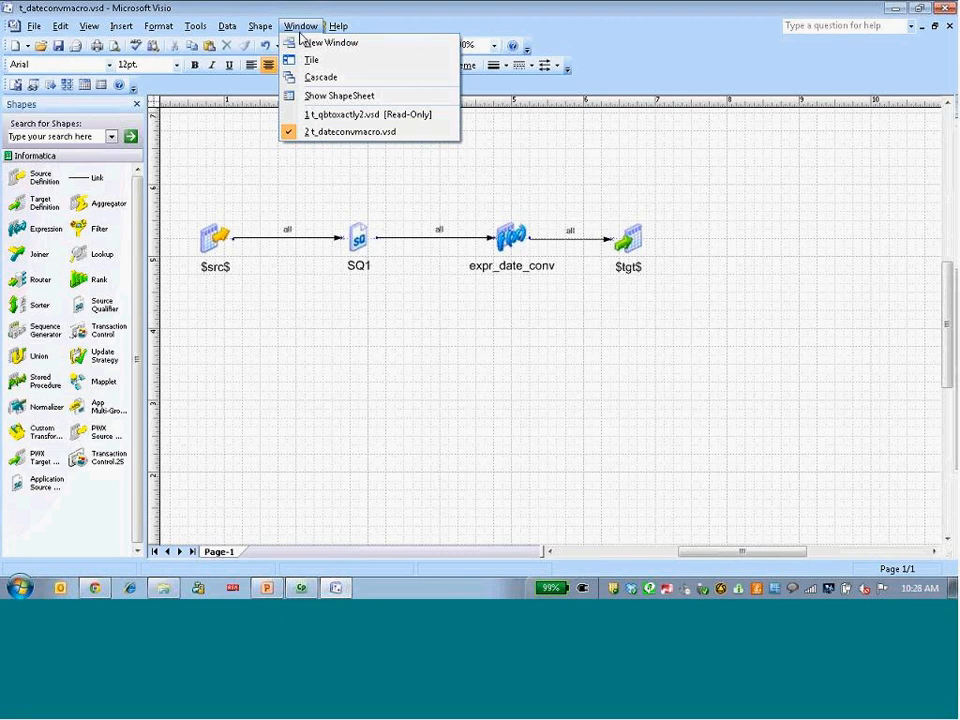
click(345, 117)
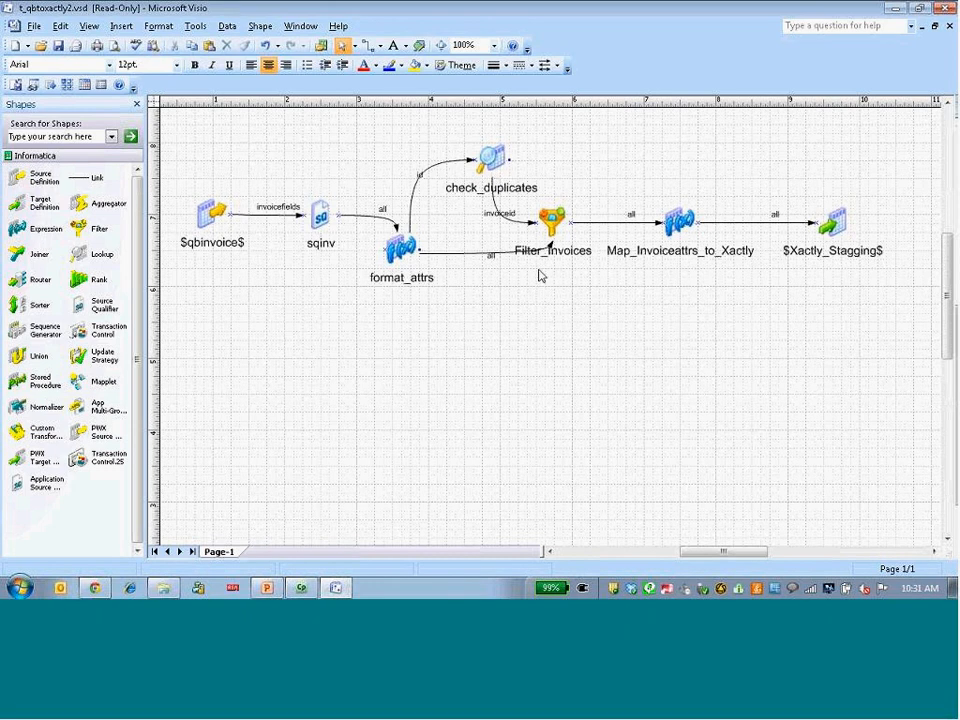
double_click(550, 224)
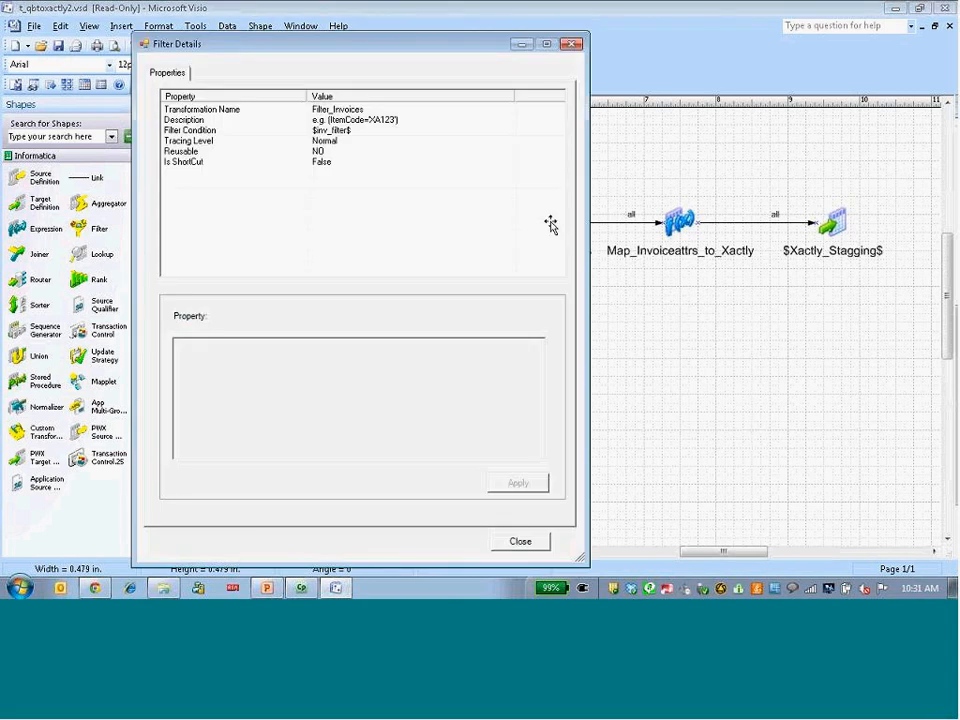
click(212, 131)
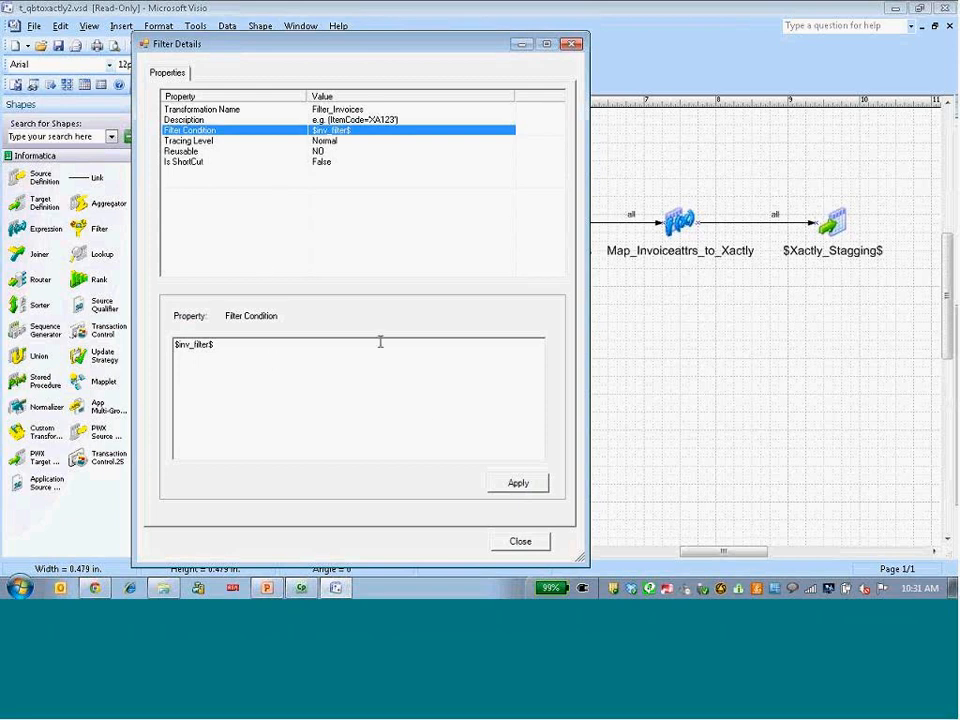
click(520, 541)
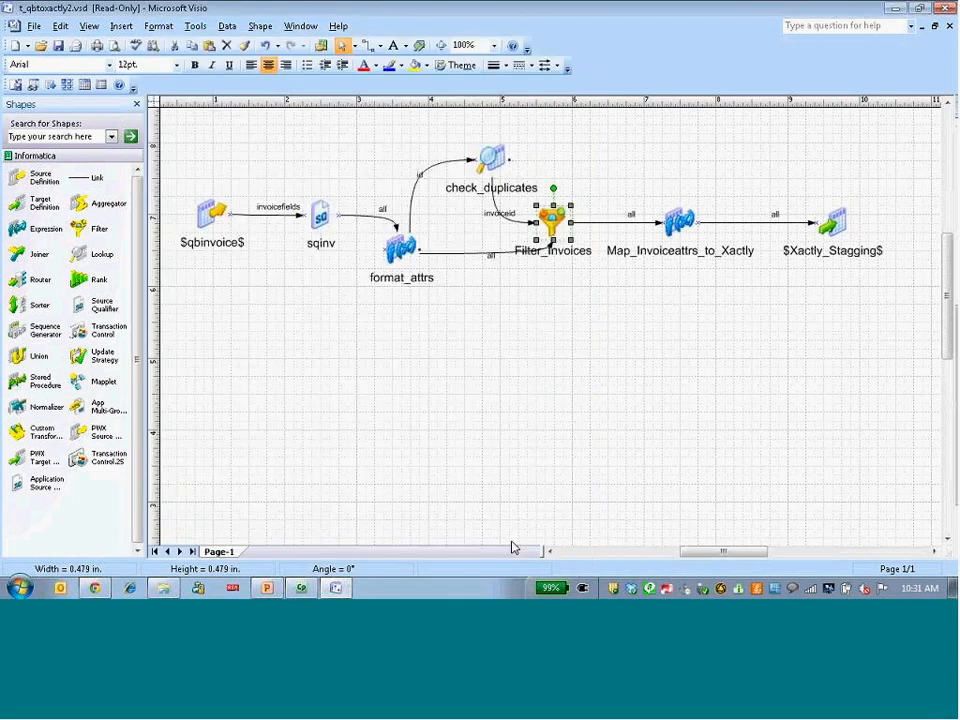
Switch to the Cloud Analyst Demo recording and play it through the parameters of the Quick Books Invoices to Xactly template.
click(301, 591)
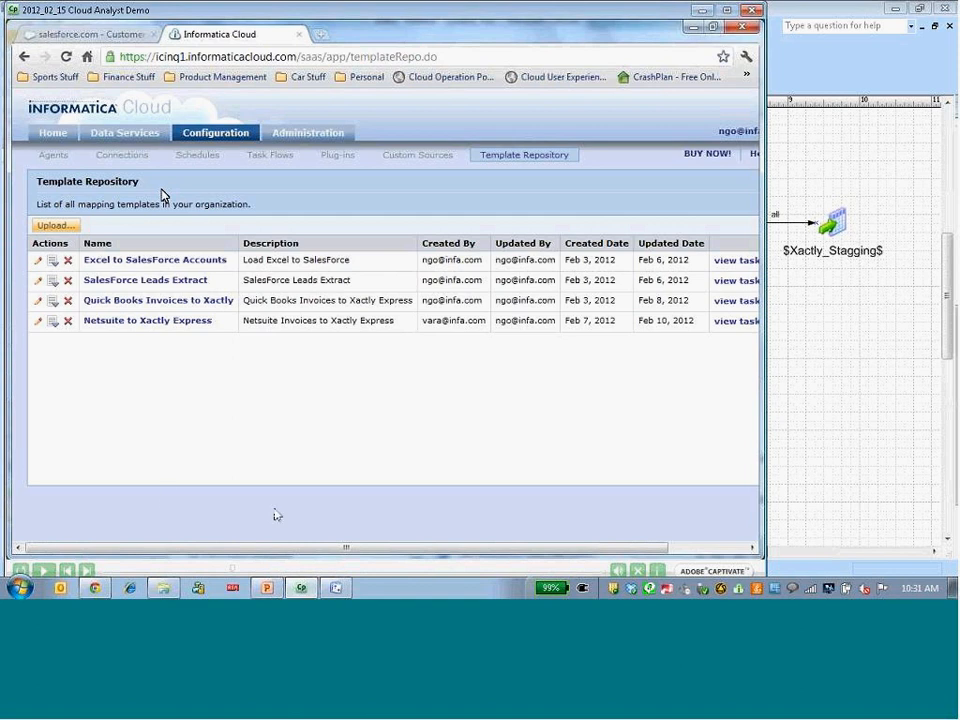
click(44, 569)
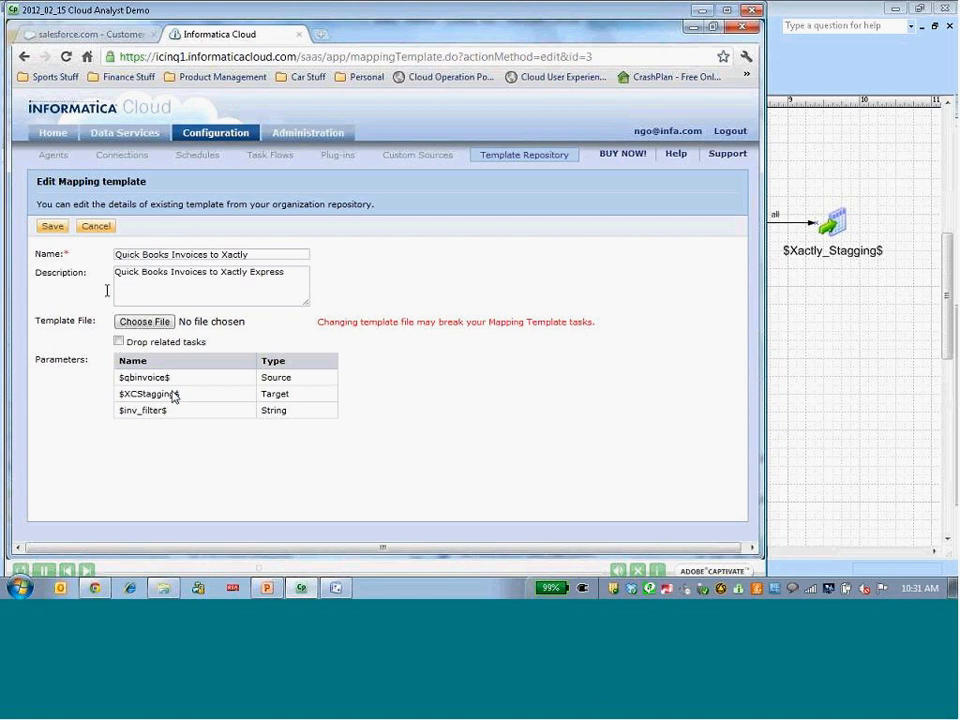
click(96, 226)
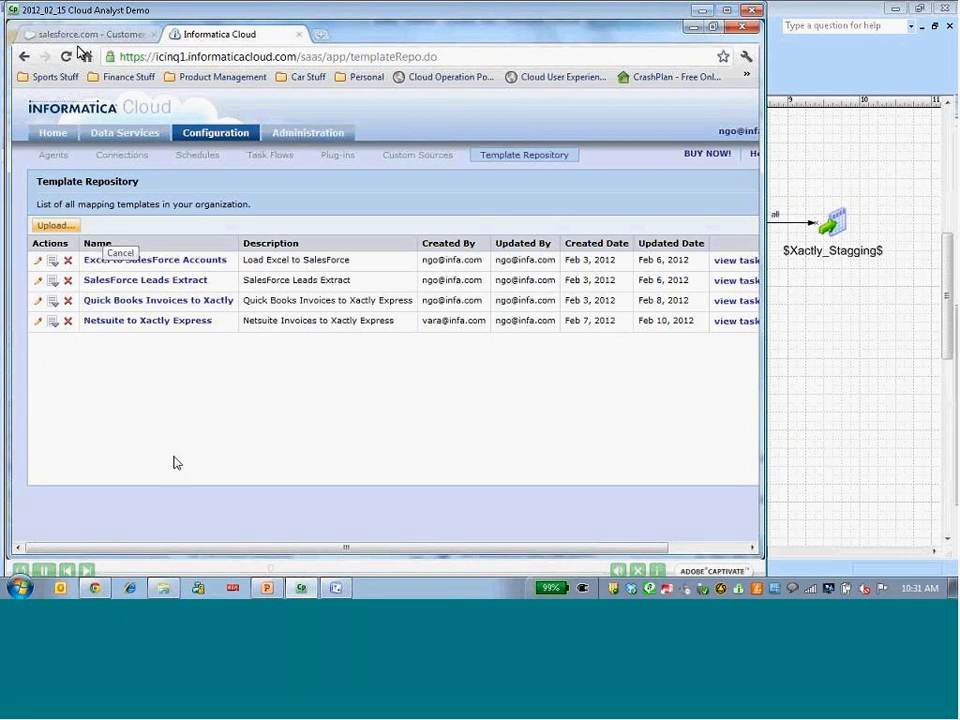
Skip the demo forward to the QuickBooks deal import in Xactly Express, pausing and resuming playback around the ItemCode filter entry.
click(87, 572)
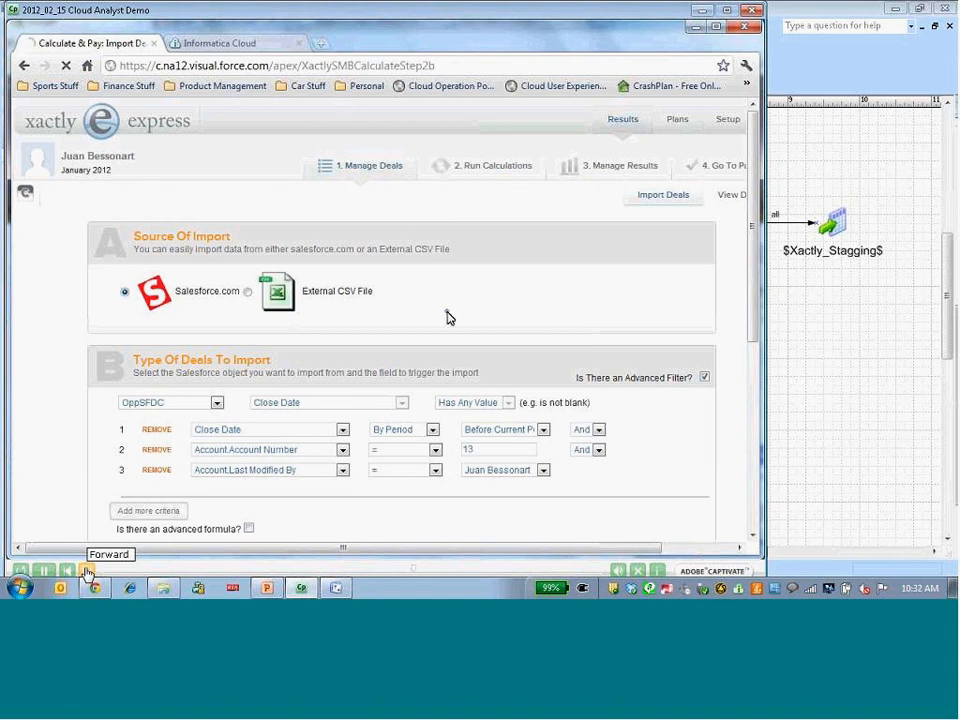
click(86, 571)
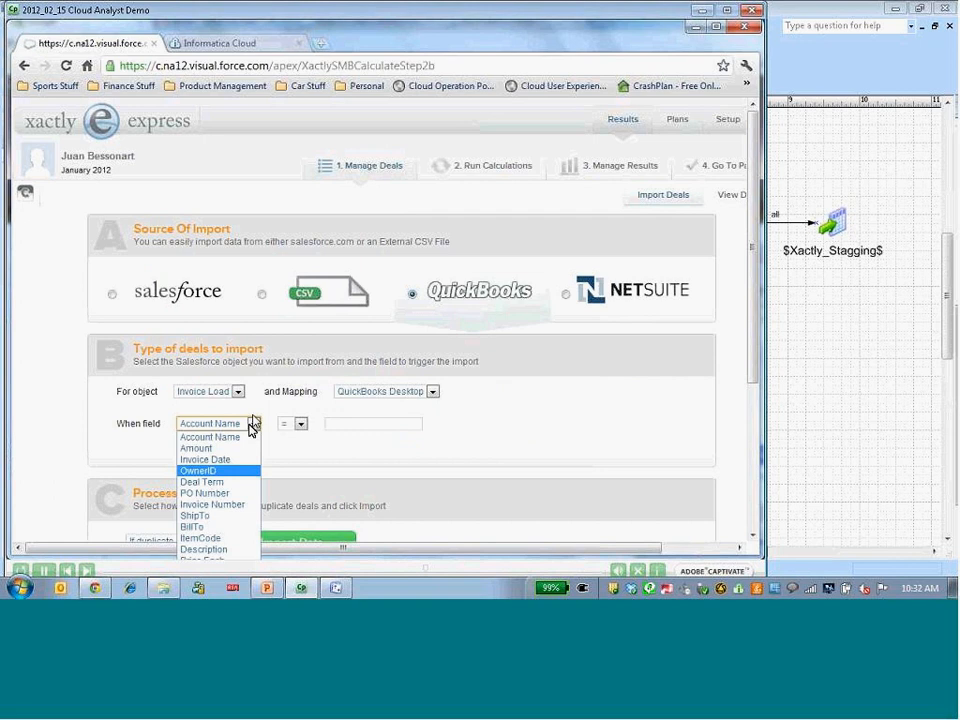
click(51, 575)
click(51, 575)
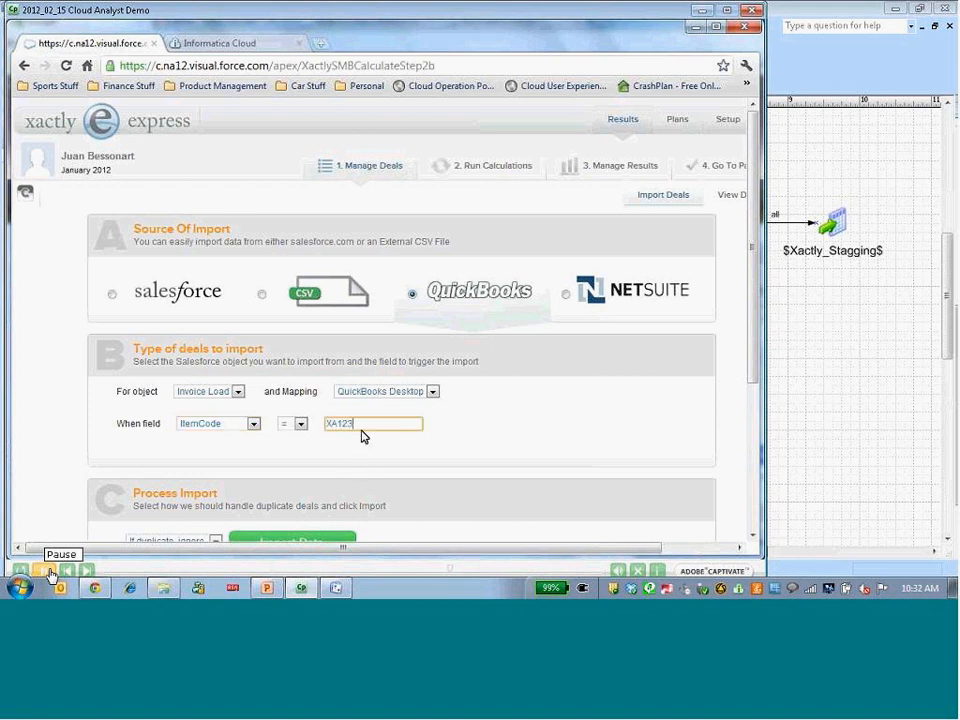
click(51, 575)
click(51, 575)
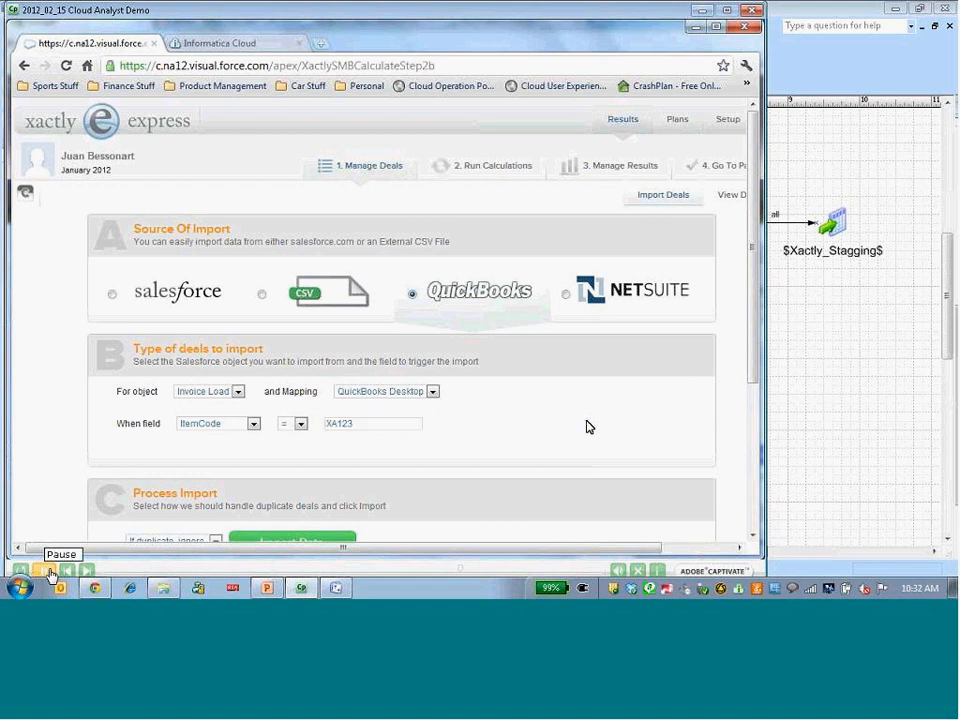